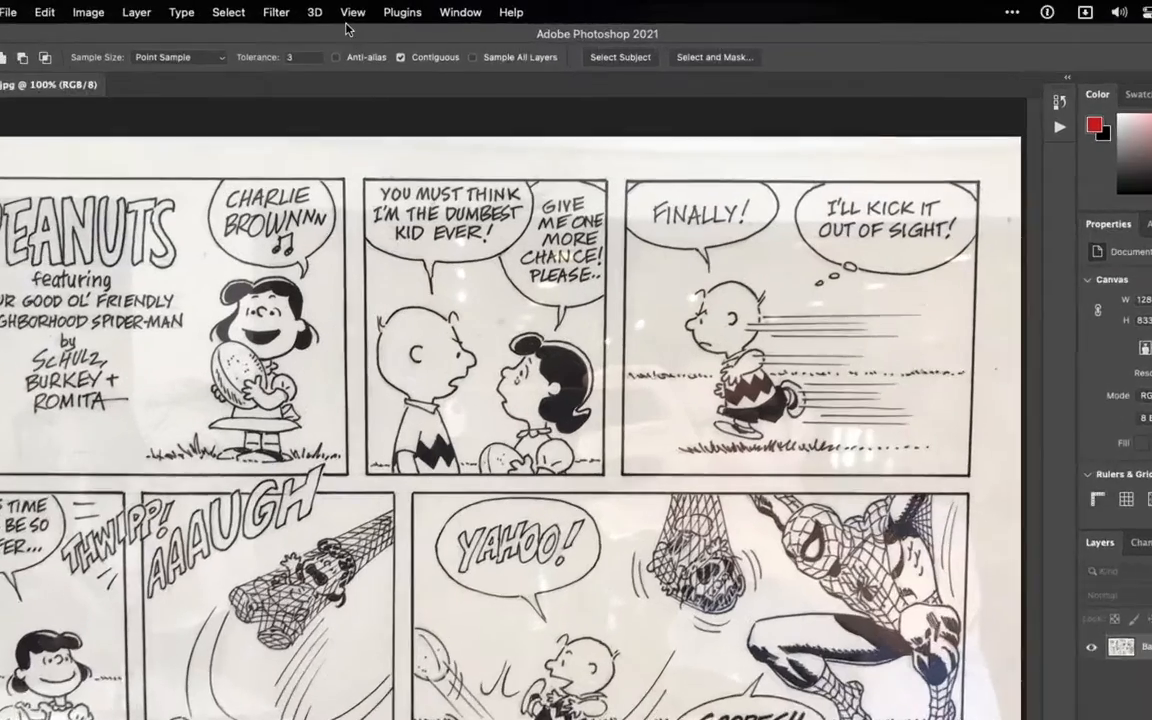
- Overlay the grid on the comic scan to check how straight the panel borders are, and hide it again
left_click(381, 8)
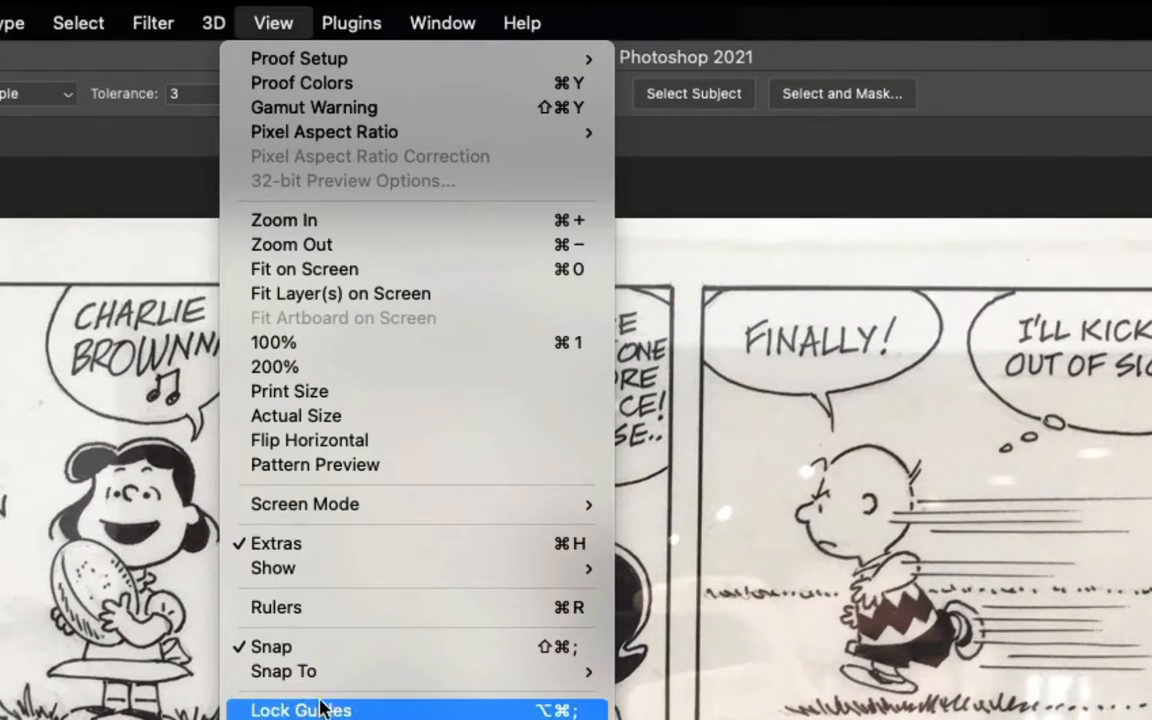
mouse_move(380, 570)
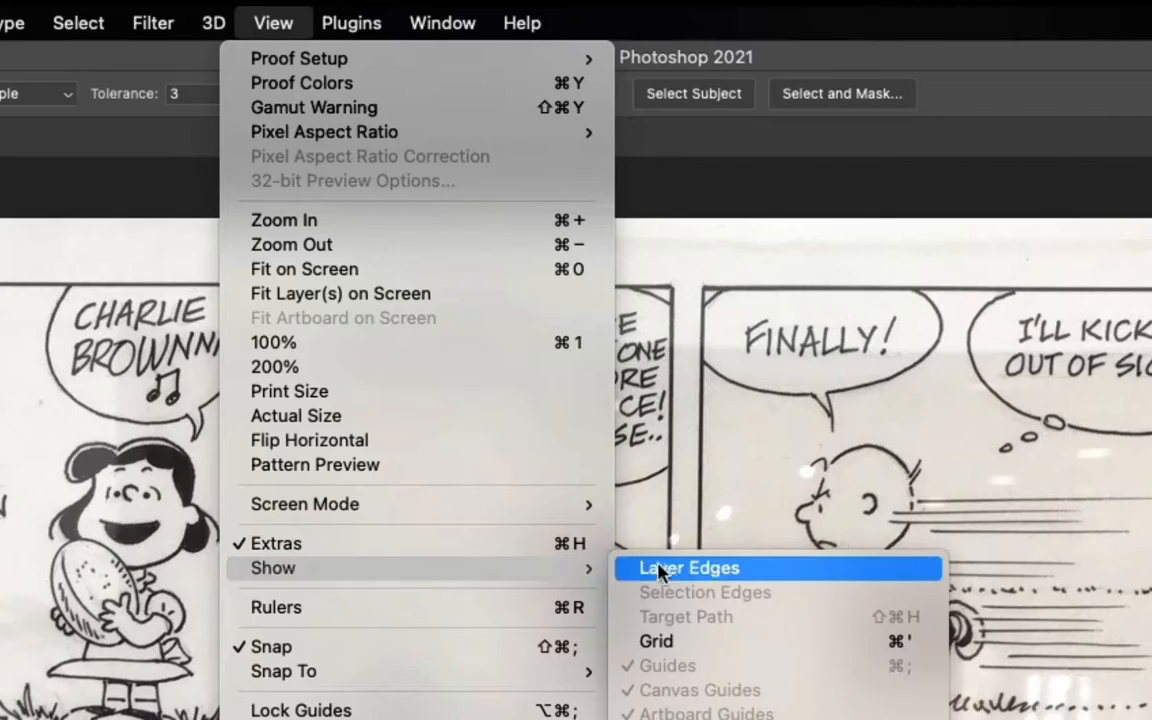
left_click(707, 643)
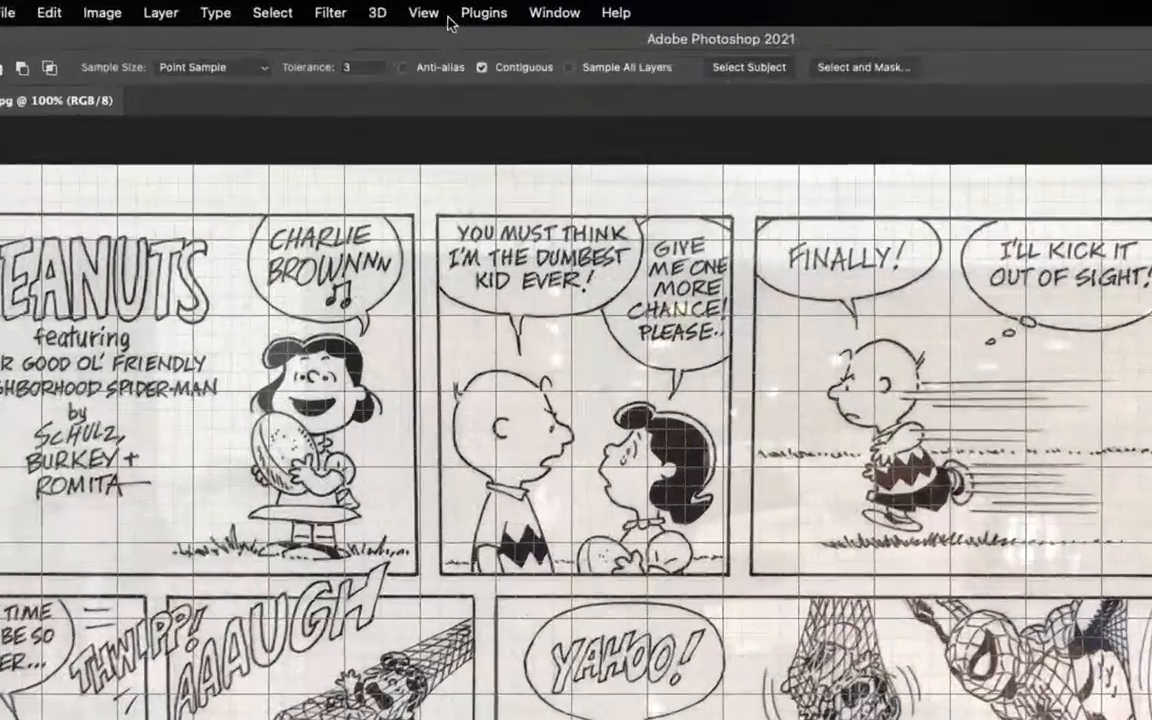
left_click(381, 8)
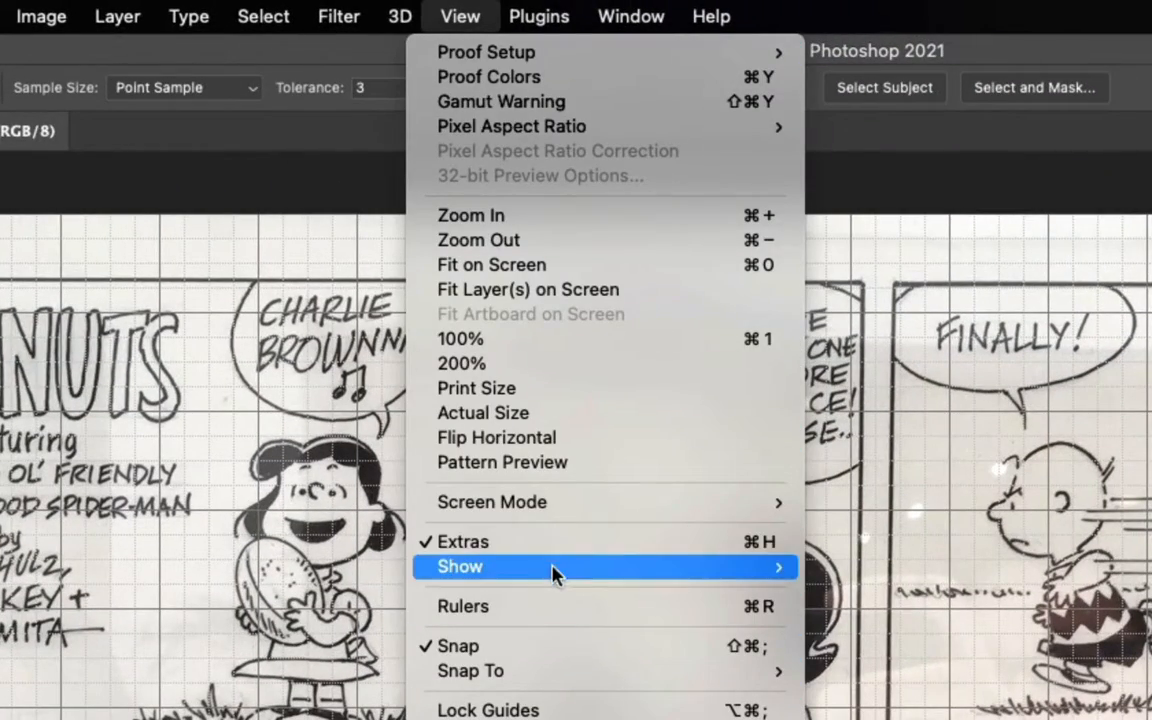
mouse_move(554, 569)
left_click(1070, 641)
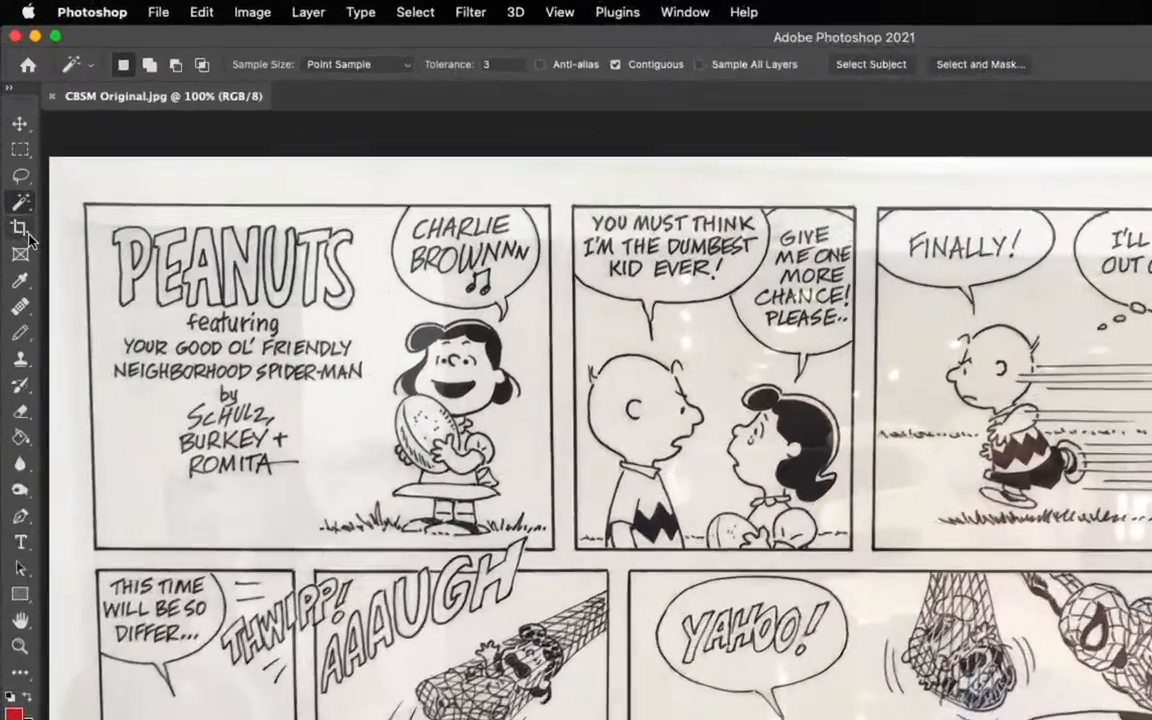
- Draw a crop area around the whole comic strip and the signature below it with the Perspective Crop tool
left_click(24, 232)
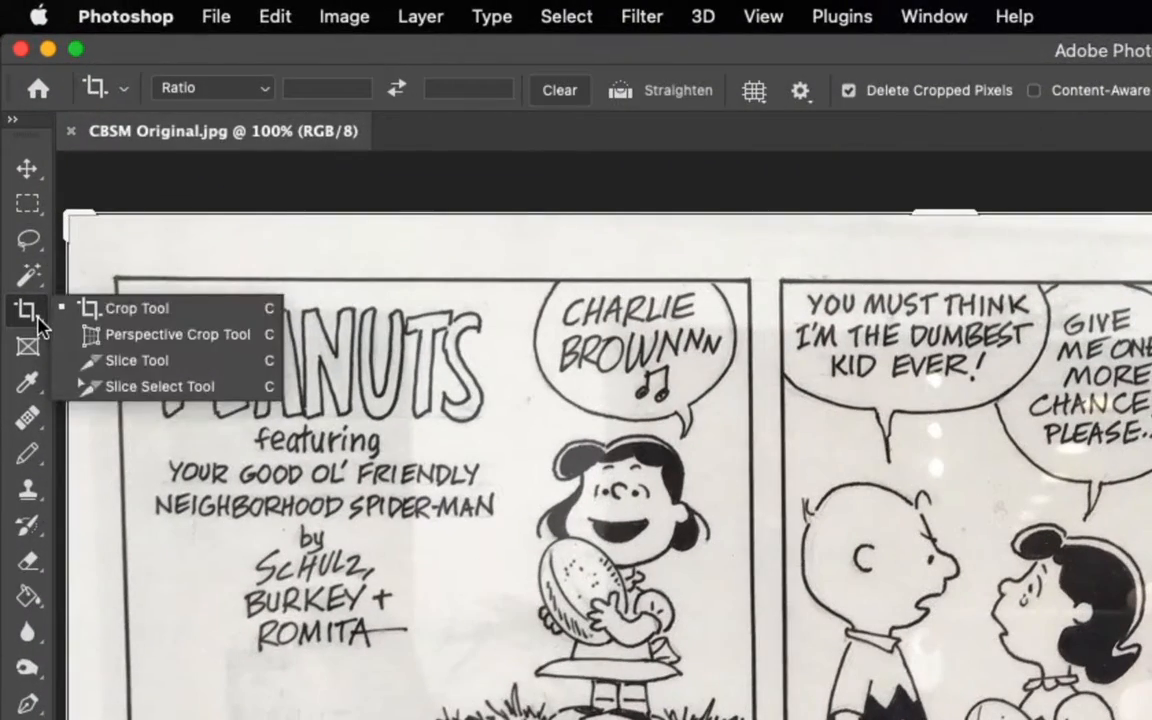
left_click(127, 335)
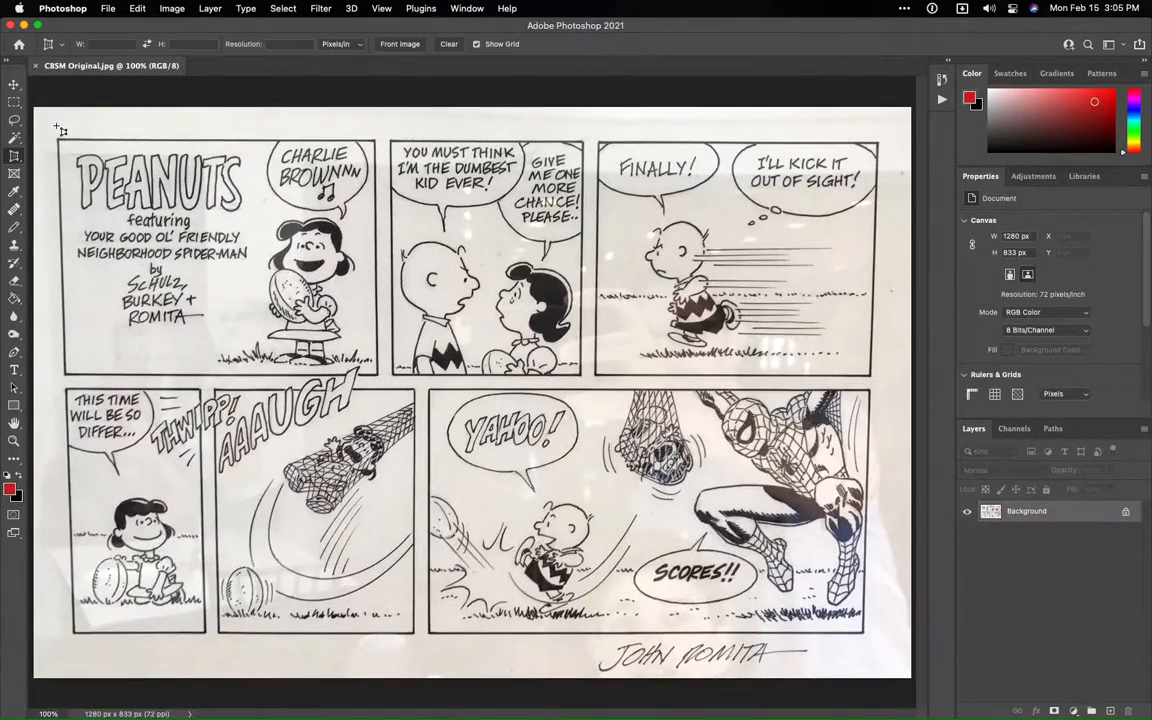
left_click_drag(45, 125, 878, 679)
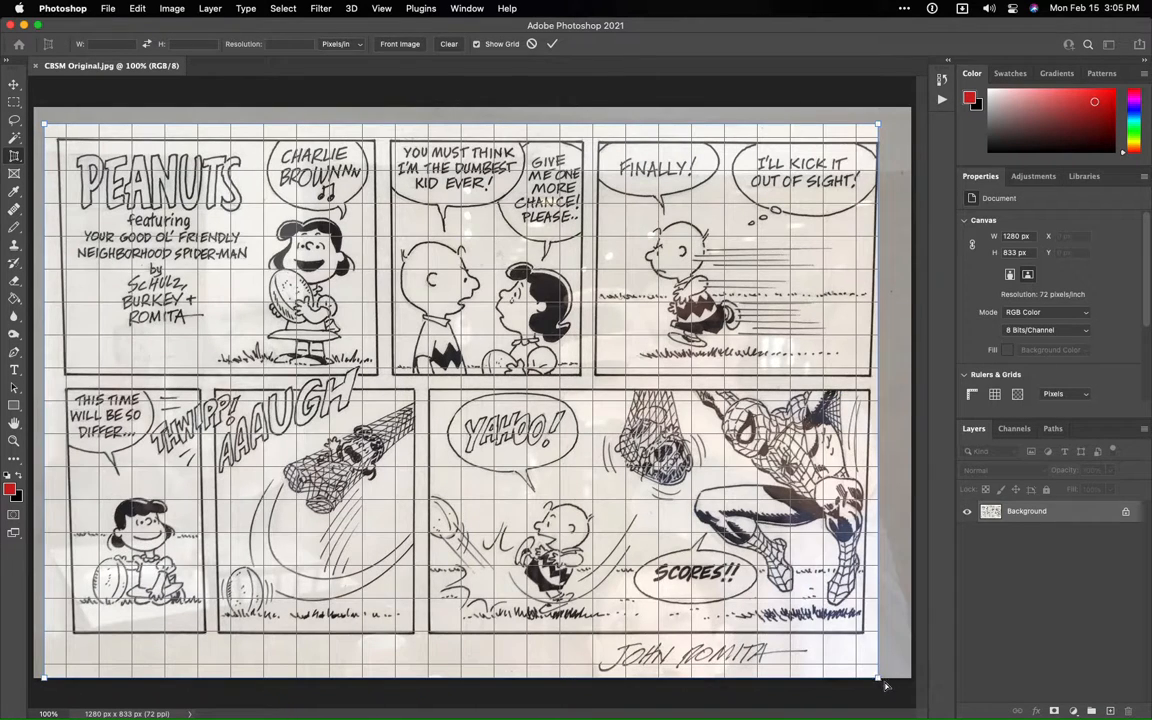
- Move the crop corners to follow the slant of the outer panel borders and apply the perspective crop
left_click_drag(880, 680, 863, 678)
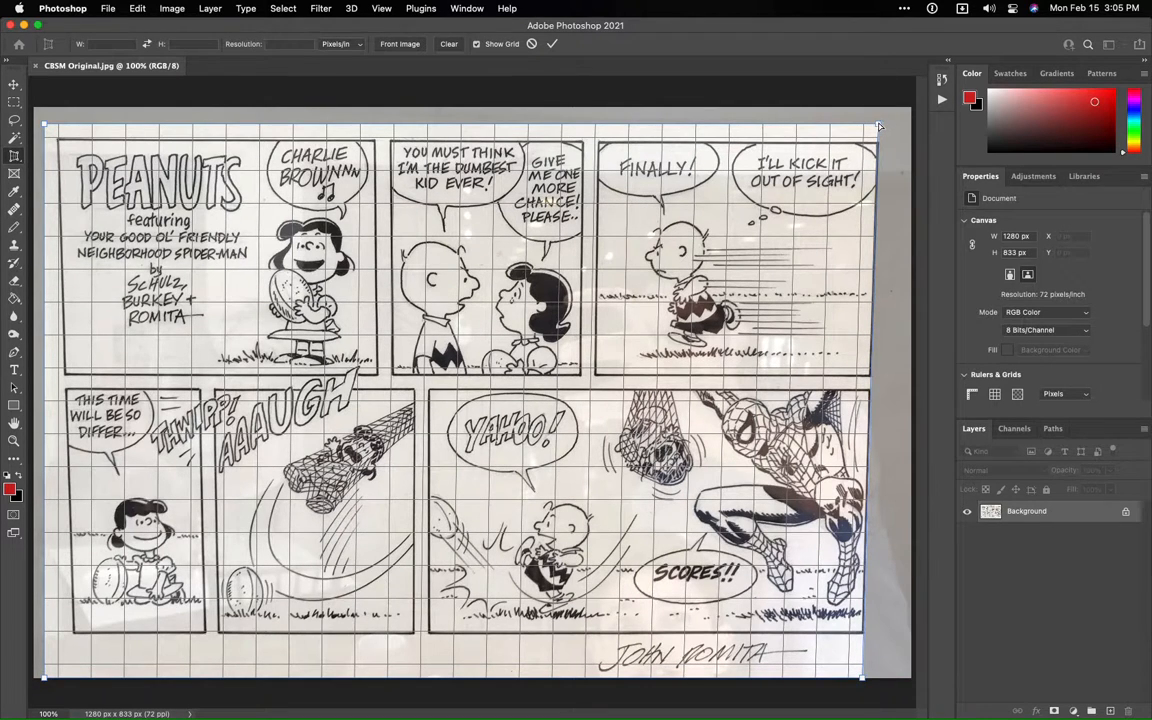
left_click_drag(879, 126, 879, 125)
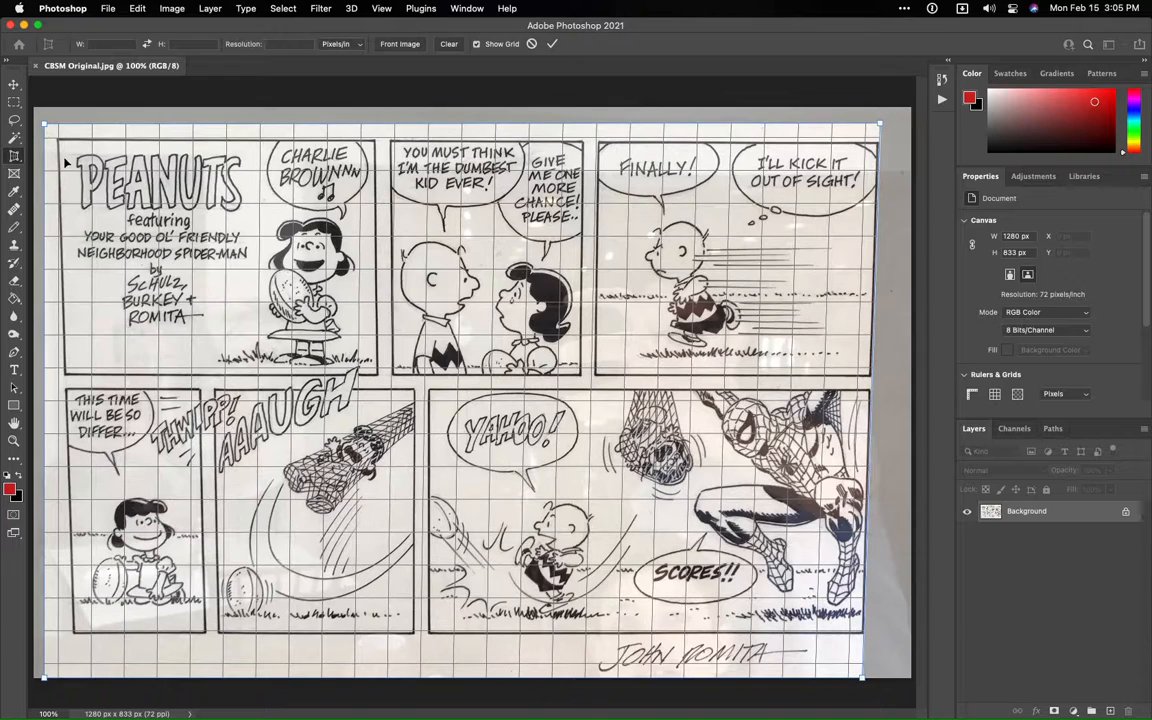
left_click_drag(47, 133, 55, 139)
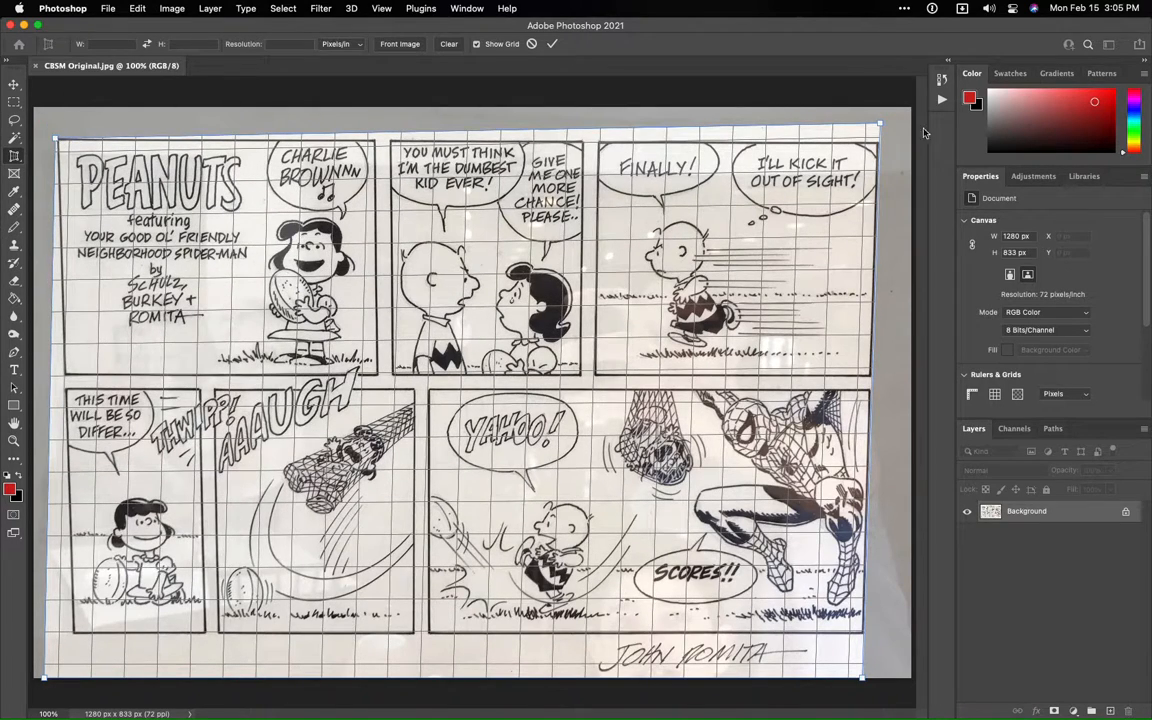
left_click_drag(879, 124, 879, 143)
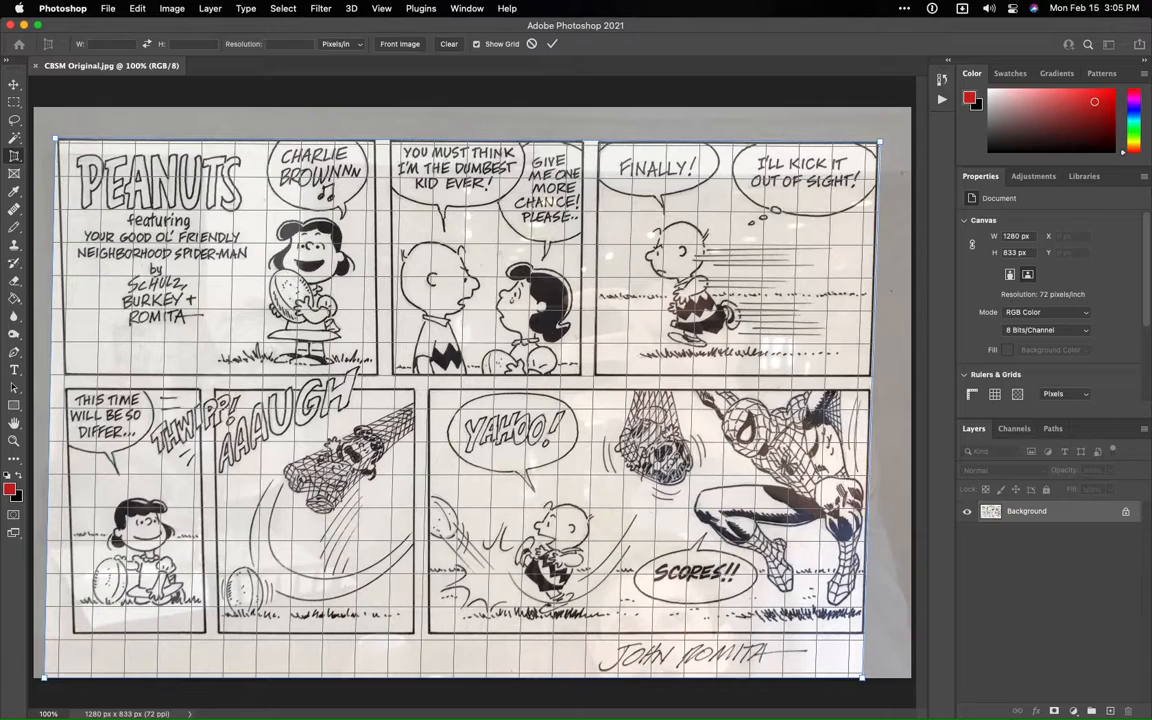
left_click_drag(43, 680, 73, 679)
key("Return")
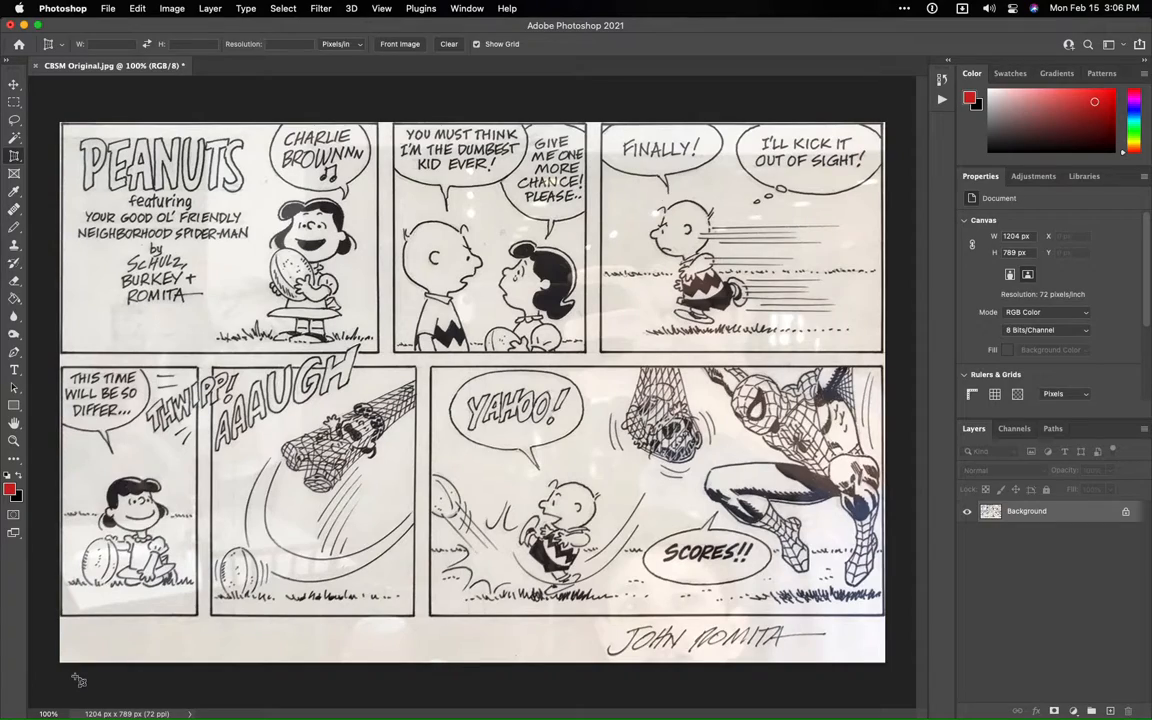
- Examine the line work and glare spots around the YAHOO! balloon and the middle upper panel at 400% magnification
key("super+plus")
key("super+plus")
key("super+plus")
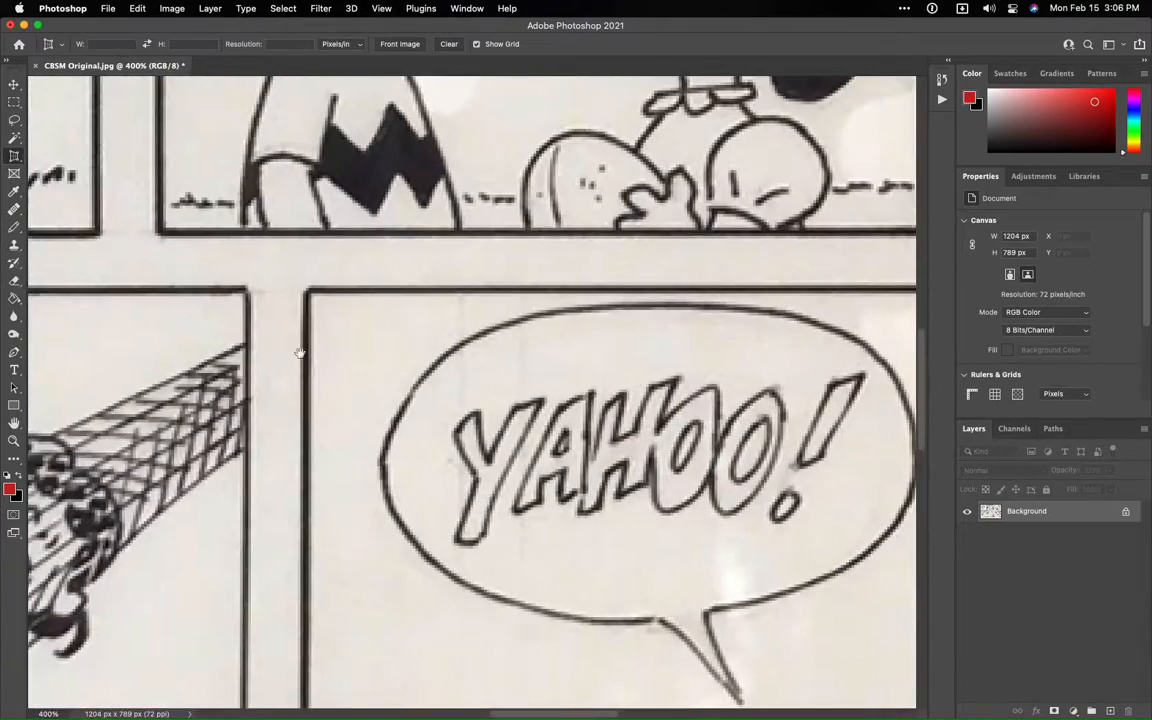
left_click_drag(414, 400, 434, 610)
left_click_drag(345, 411, 430, 490)
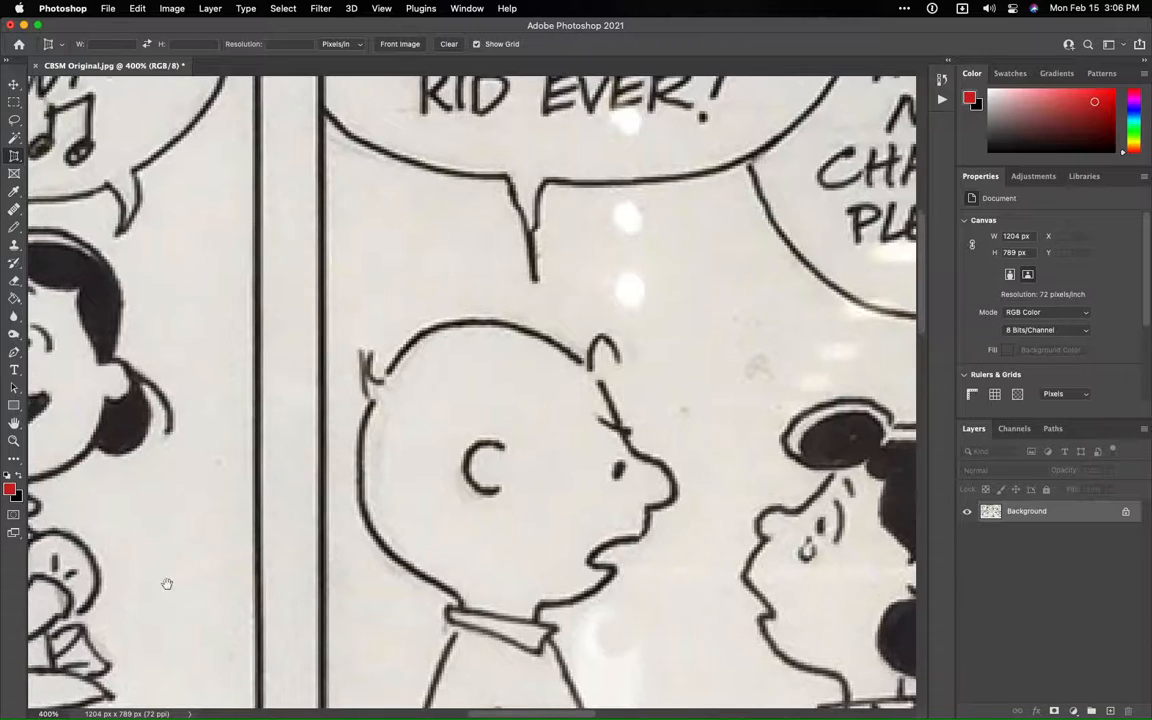
left_click_drag(435, 256, 203, 352)
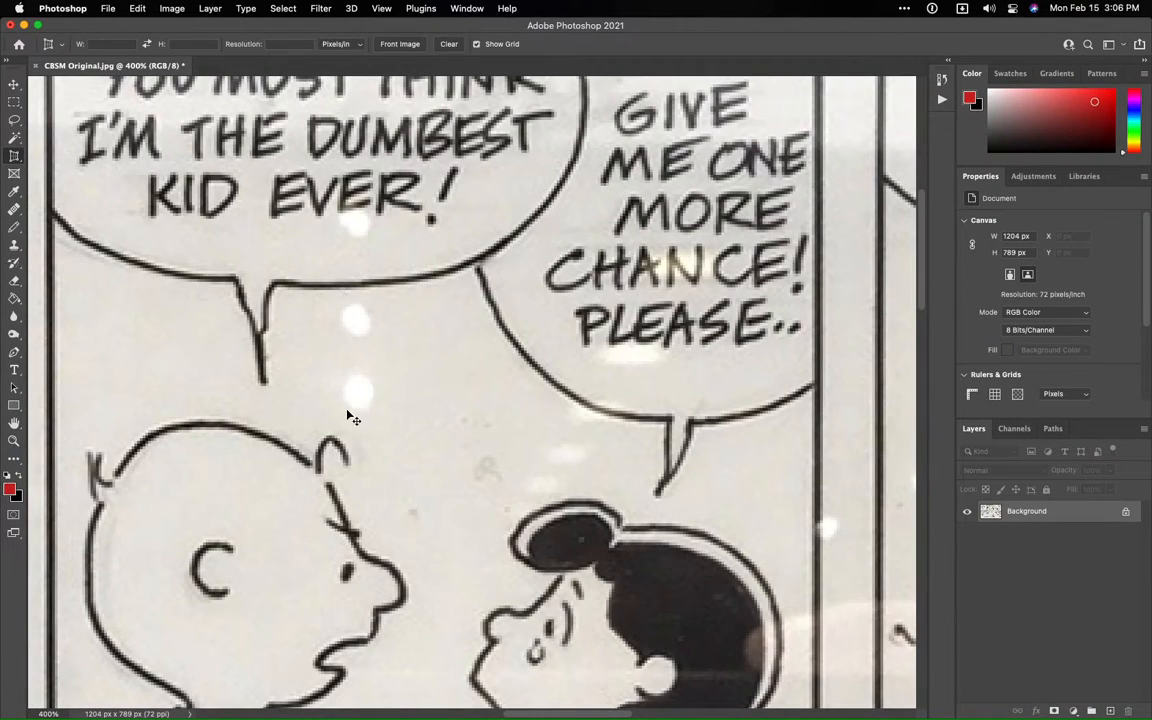
key("super+1")
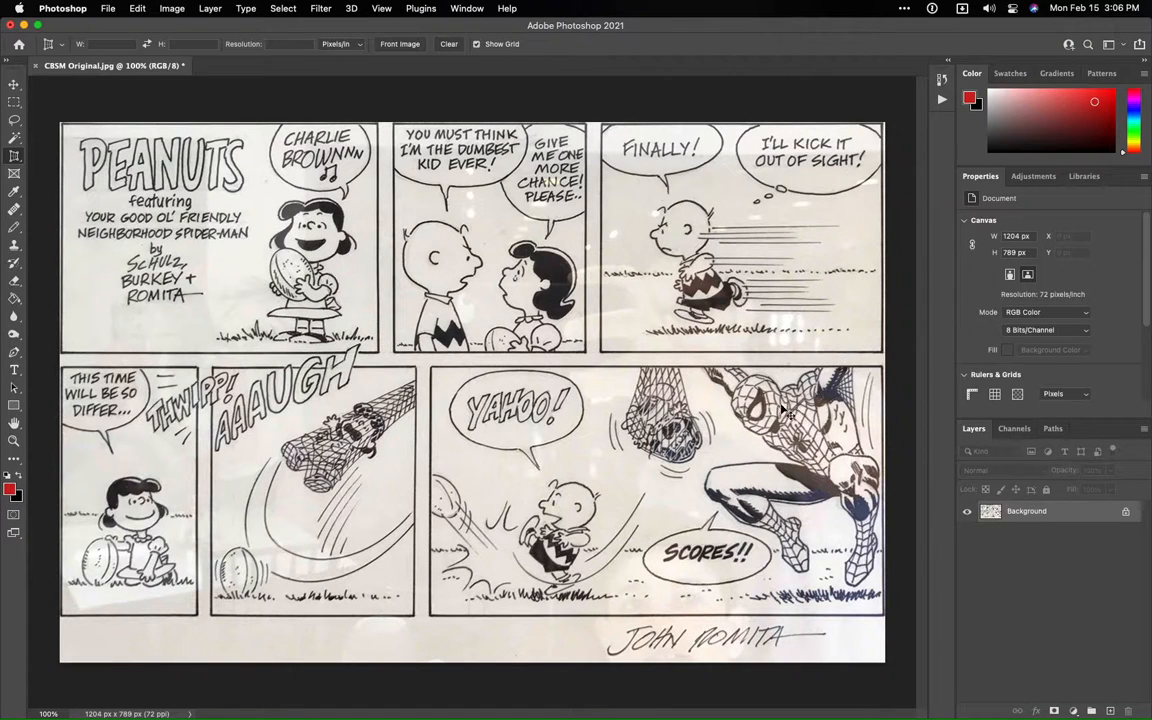
- Examine the netted figure and Spider-Man in the last panel up close for colour casts in the inked areas
key("super+plus")
key("super+plus")
key("super+plus")
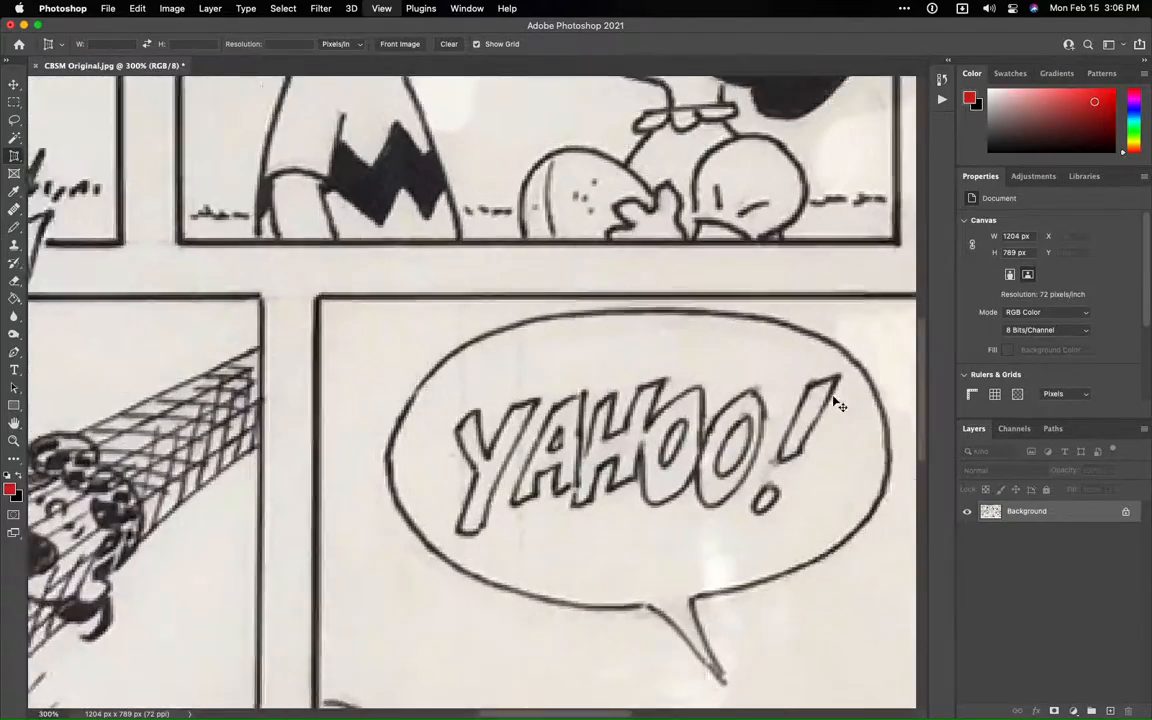
left_click_drag(730, 408, 481, 420)
scroll(480, 420, "down", 2)
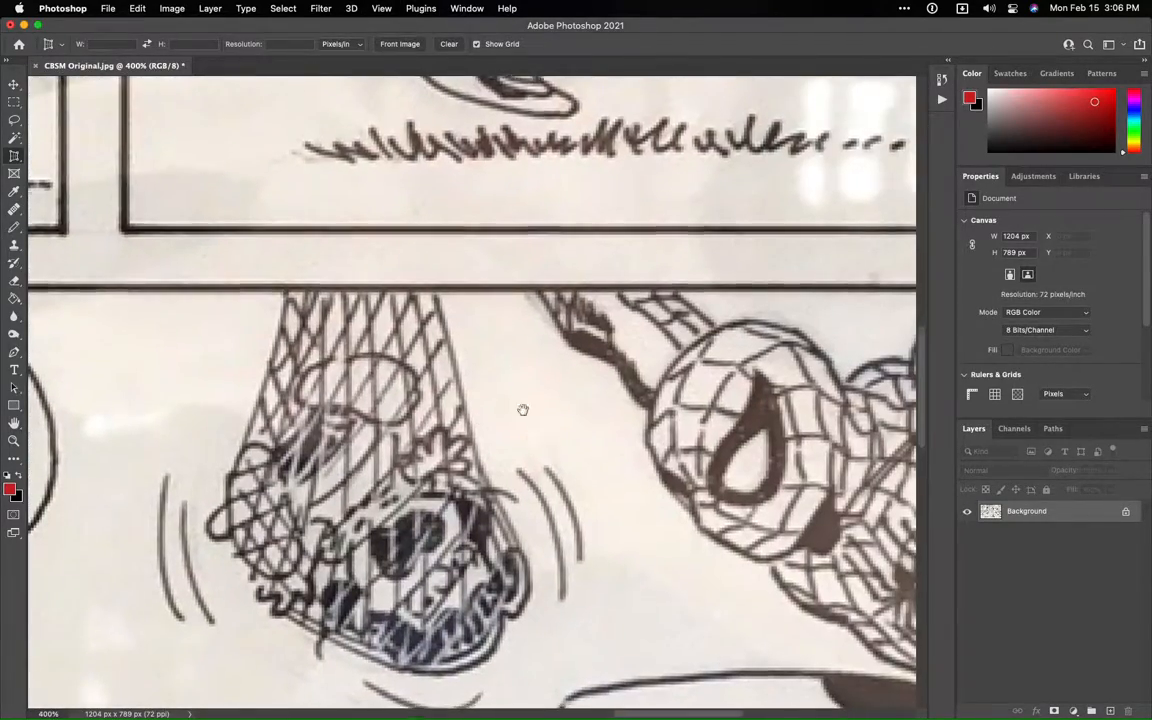
scroll(522, 409, "right", 5)
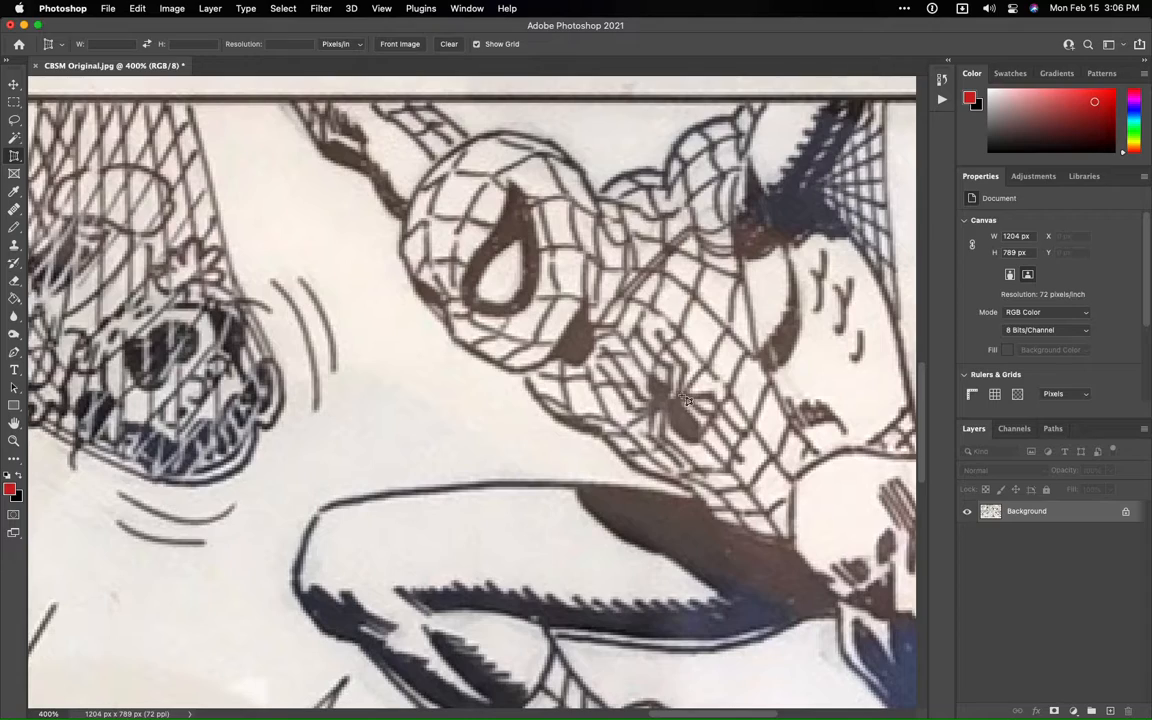
key("super+minus")
key("super+minus")
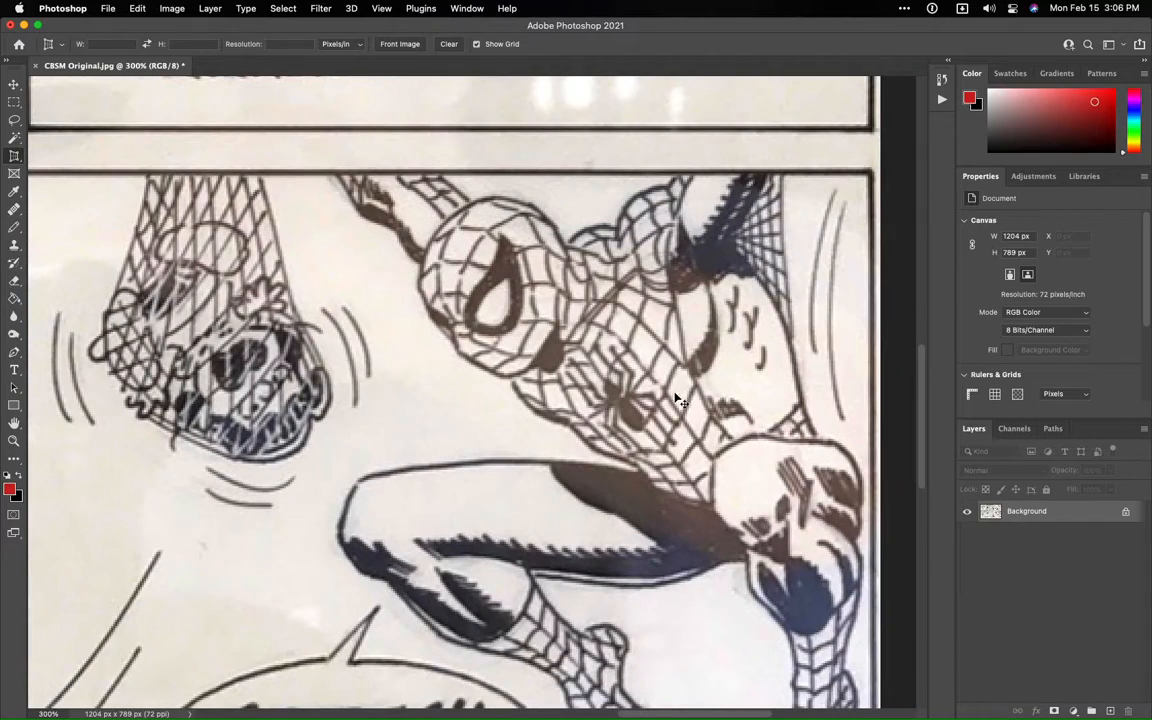
key("super+plus")
key("super+0")
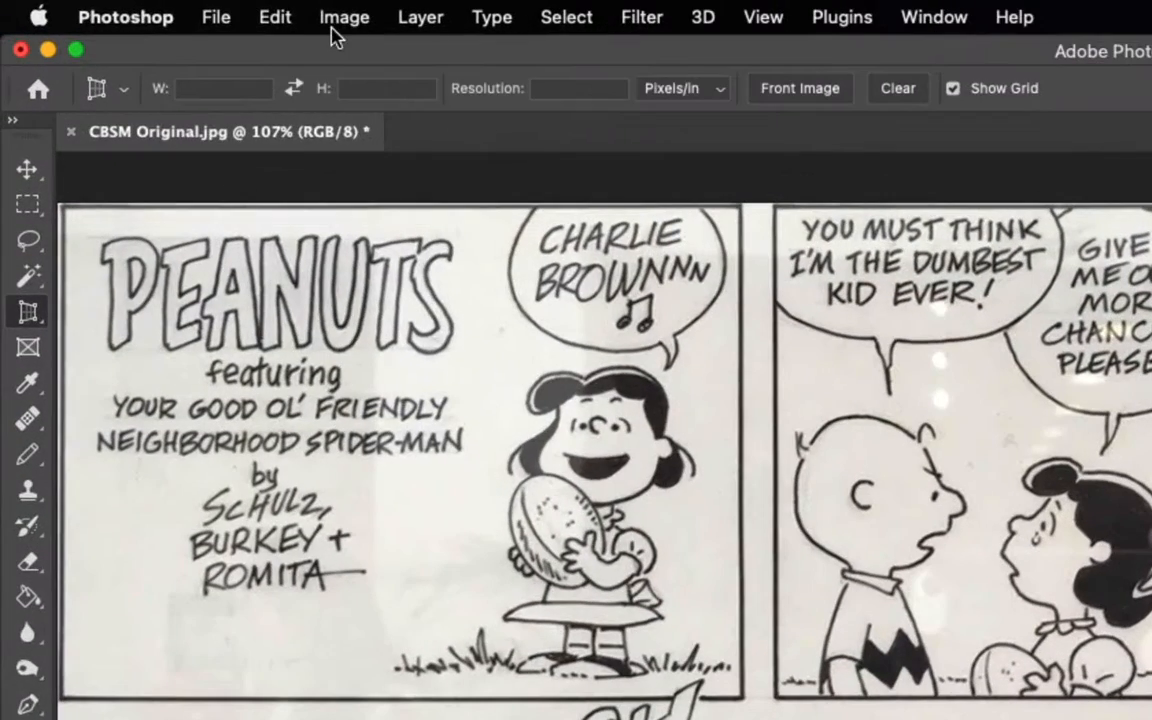
- Convert the image to Grayscale mode, discarding the color information
left_click(171, 9)
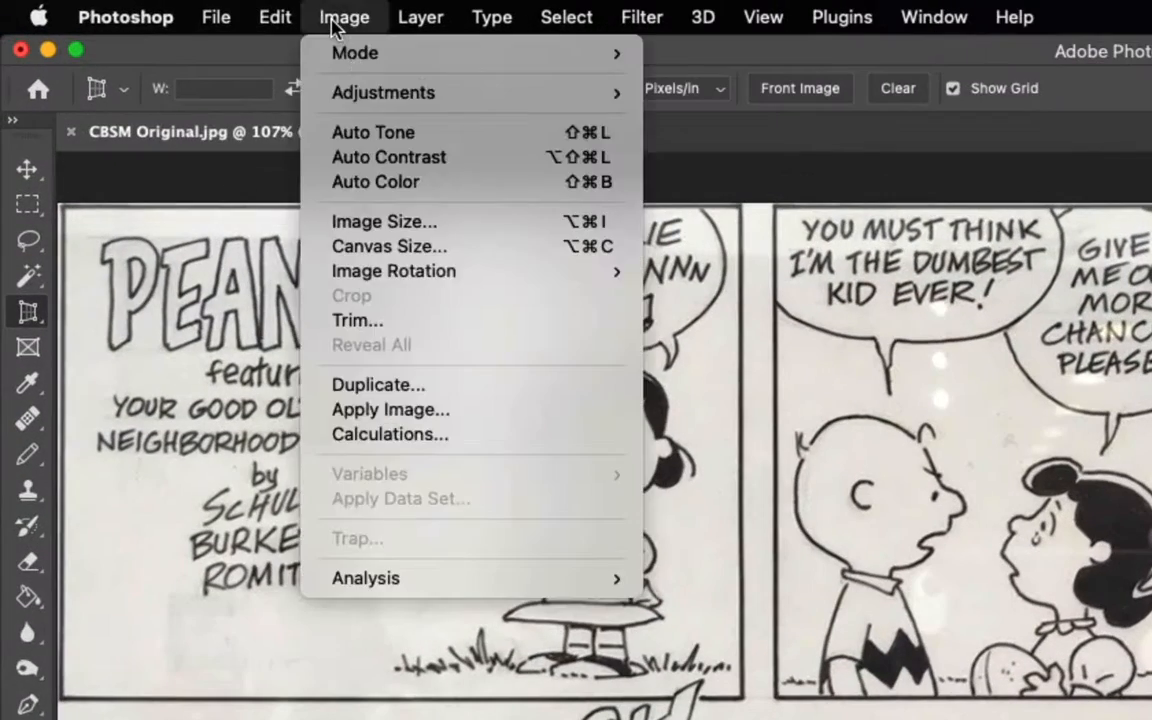
mouse_move(180, 48)
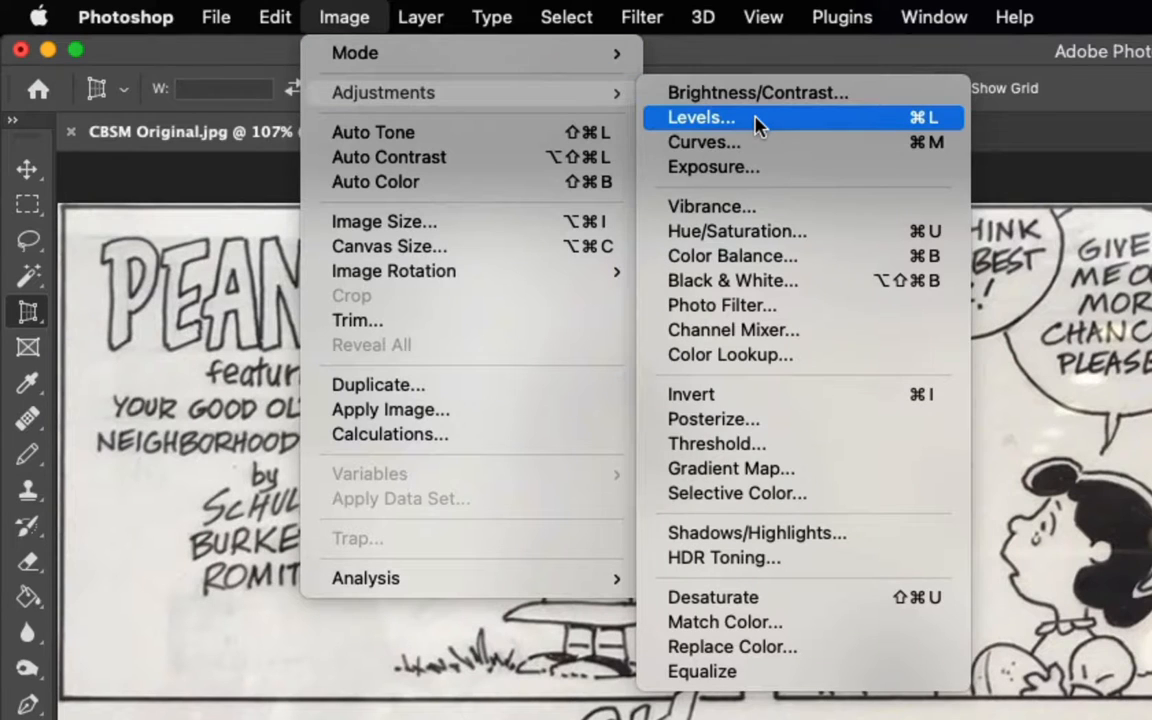
mouse_move(575, 50)
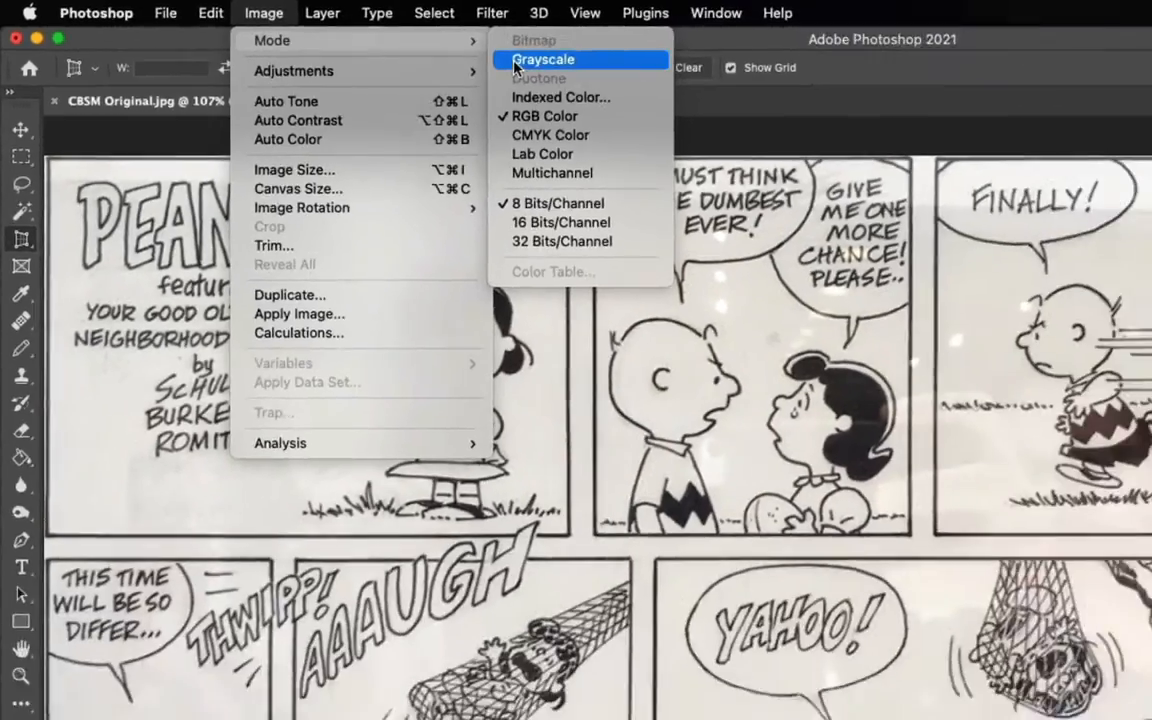
left_click(671, 82)
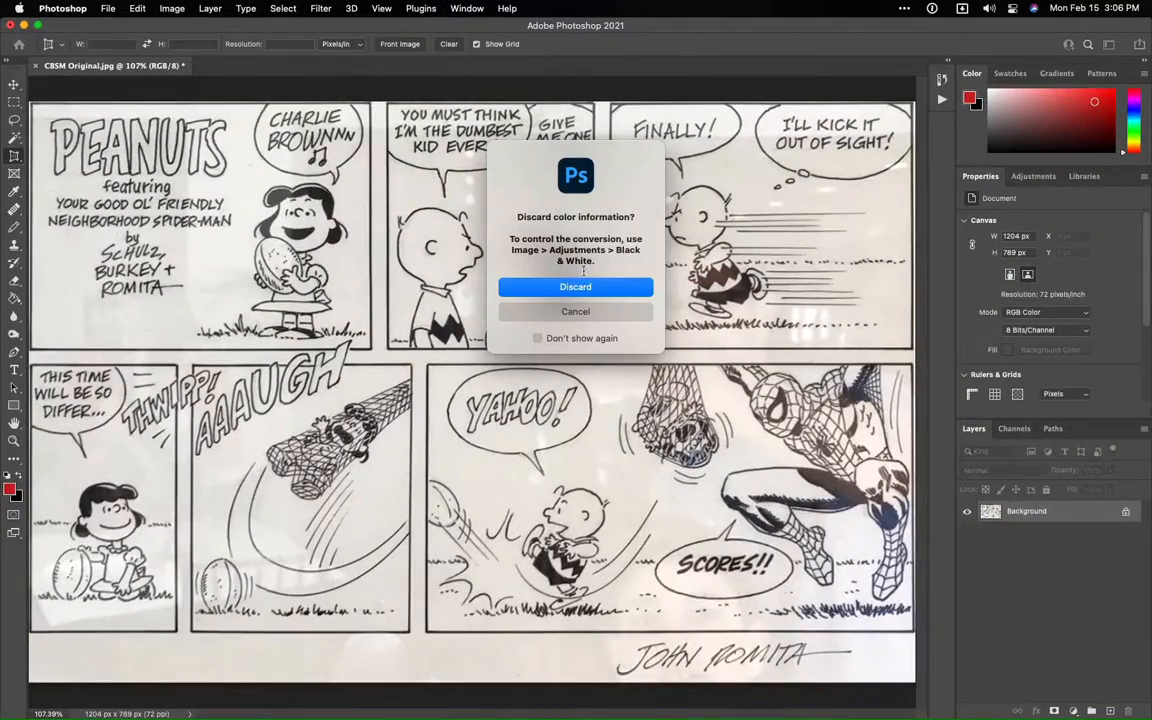
left_click(586, 288)
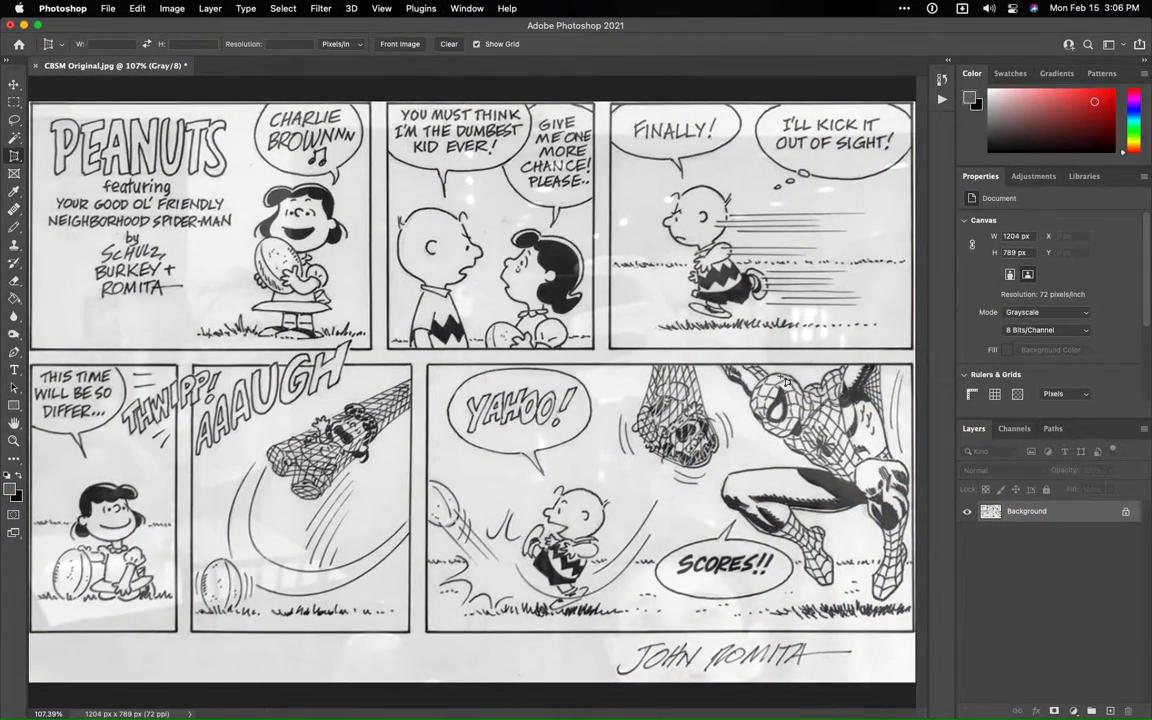
- Undo the grayscale conversion to compare it with the color version, and redo it
key("super+z")
left_click(140, 10)
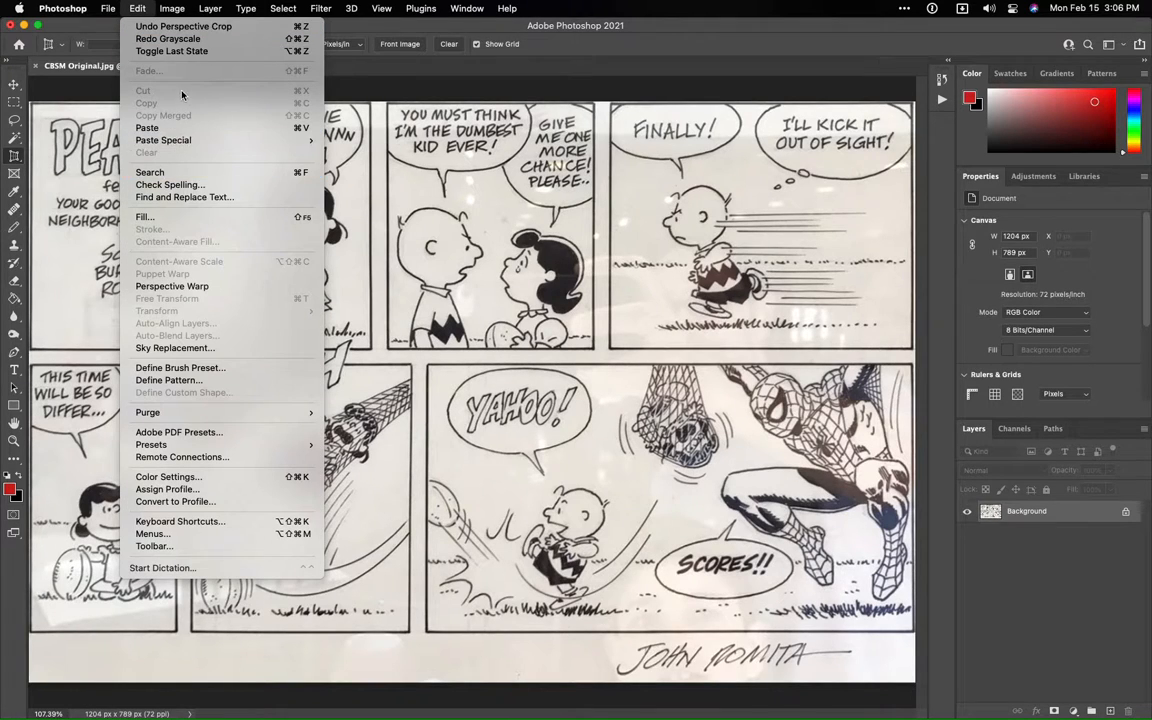
left_click(168, 40)
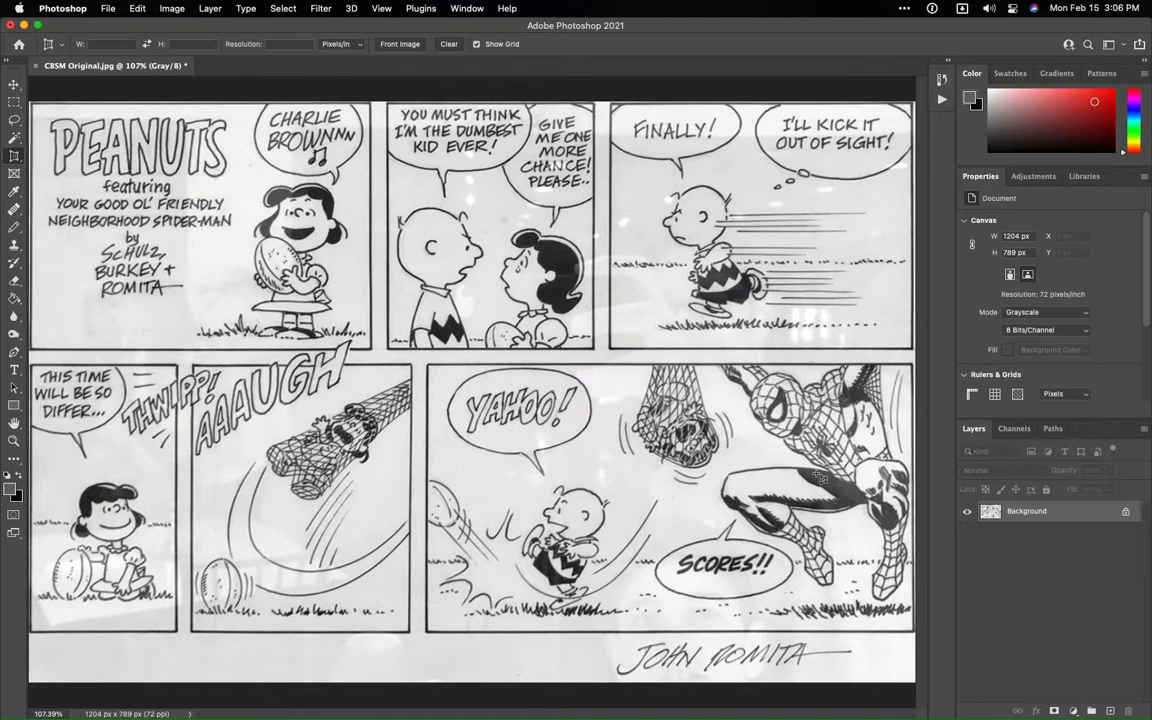
- Examine the grayscale line art up close around the YAHOO! balloon and Spider-Man in the last panel
key("super+plus")
key("super+plus")
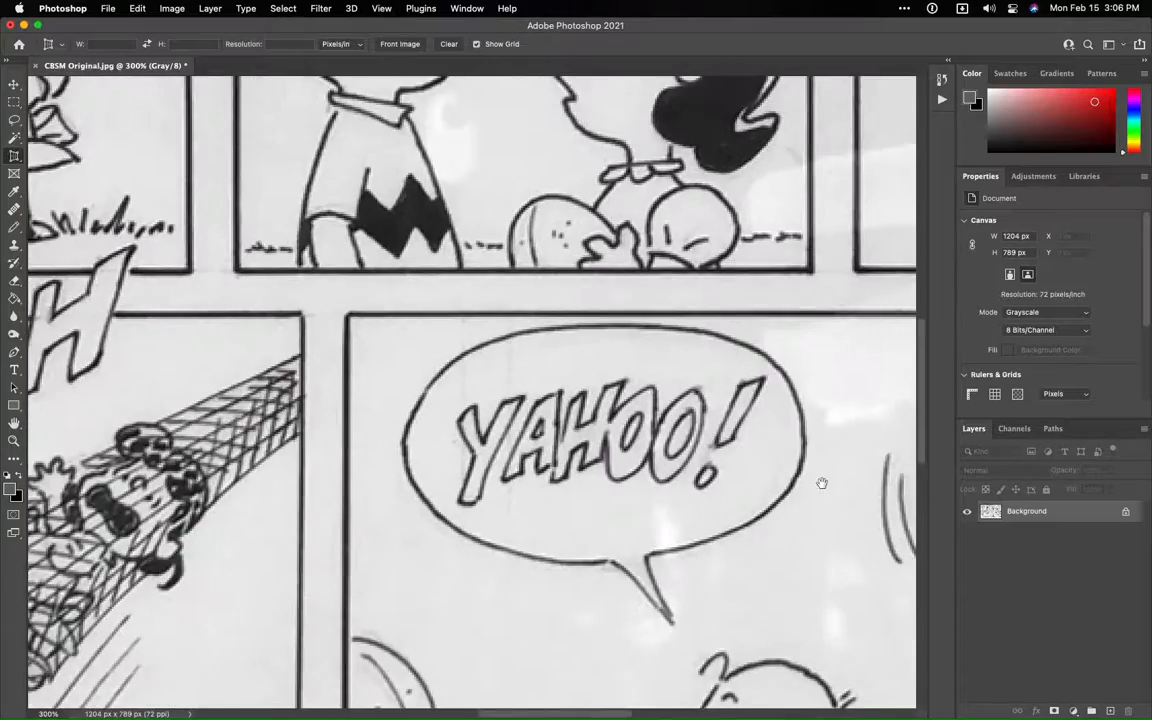
left_click_drag(824, 481, 471, 363)
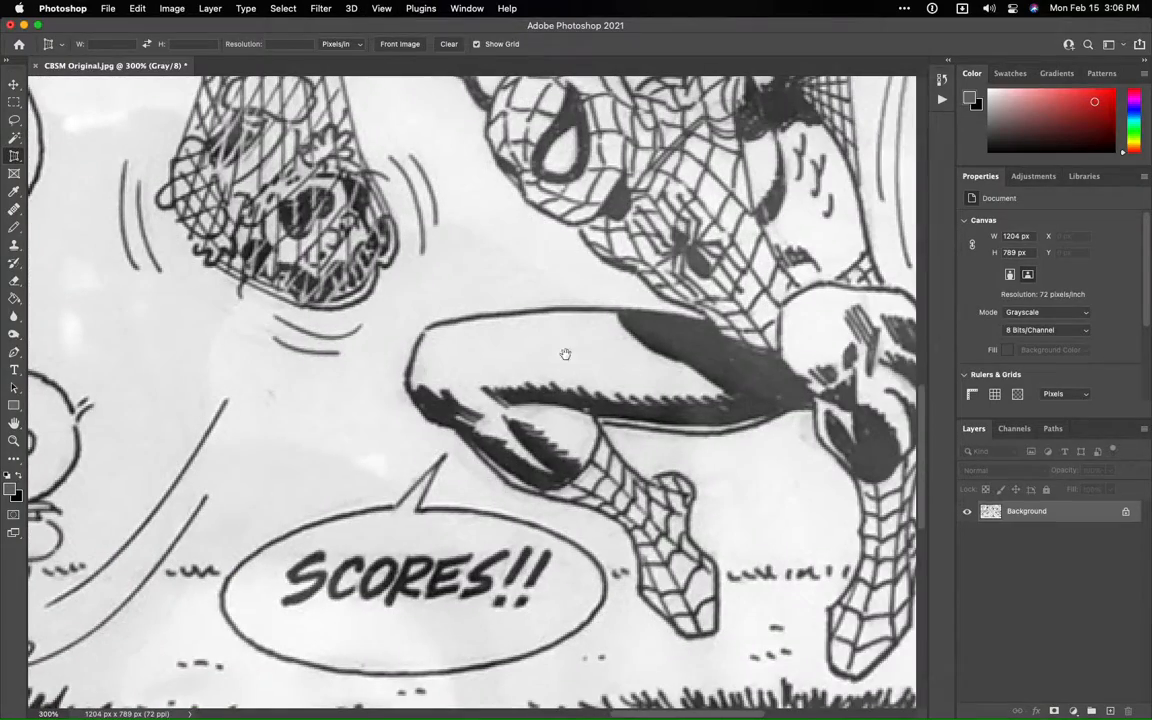
left_click_drag(112, 286, 607, 447)
key("super+minus")
key("super+minus")
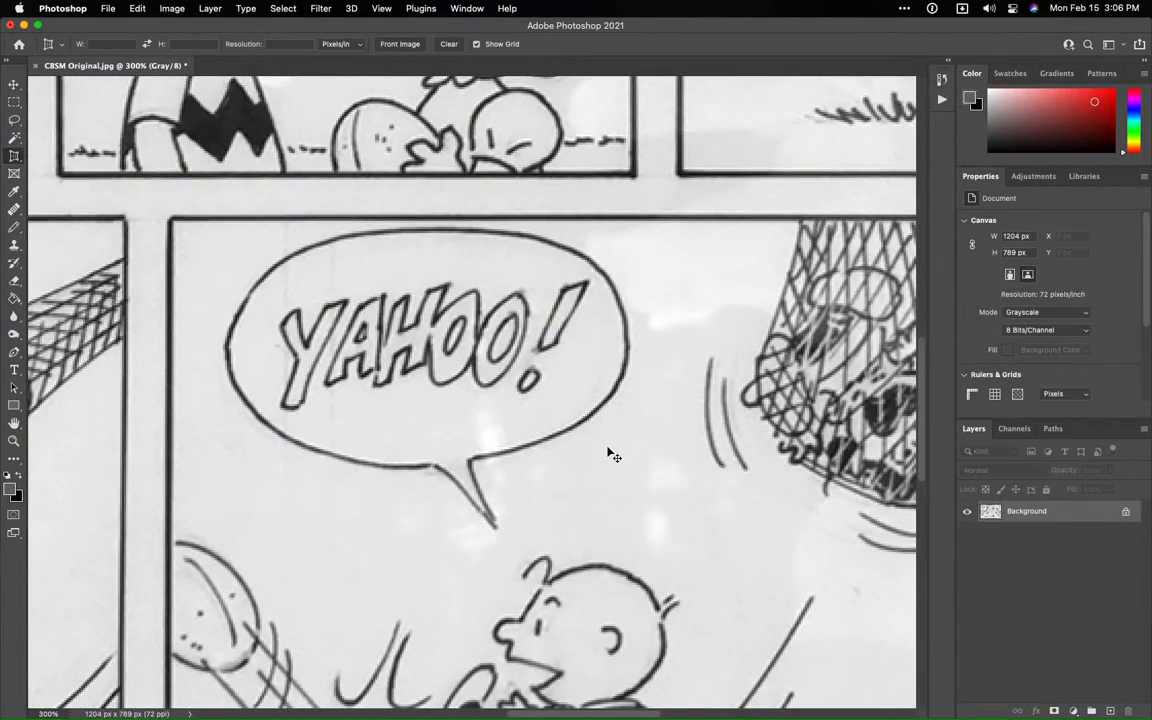
key("super+minus")
key("super+plus")
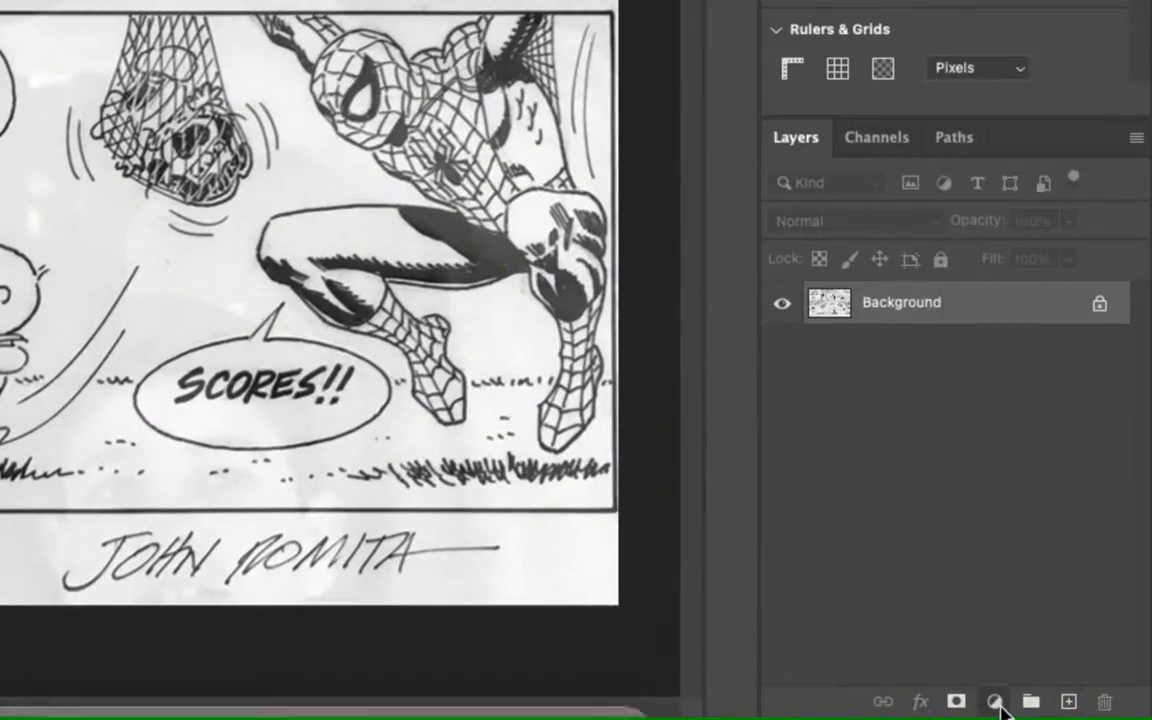
- Add a Levels adjustment layer above the Background layer
left_click(1042, 707)
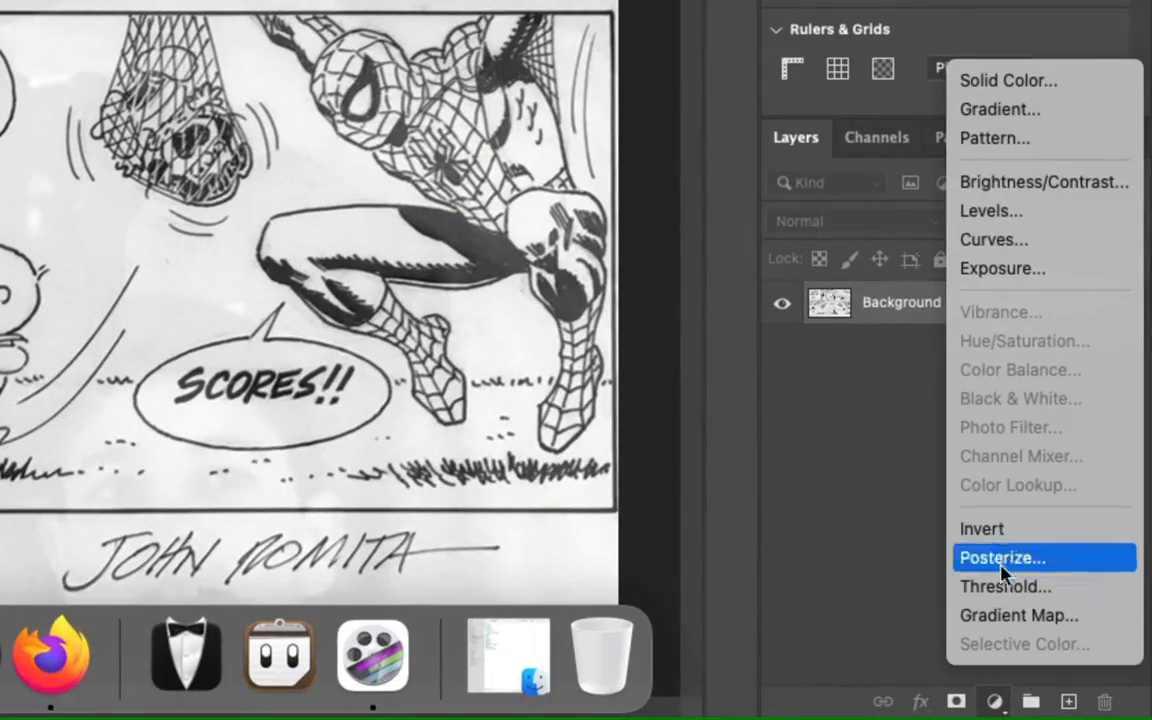
left_click(968, 209)
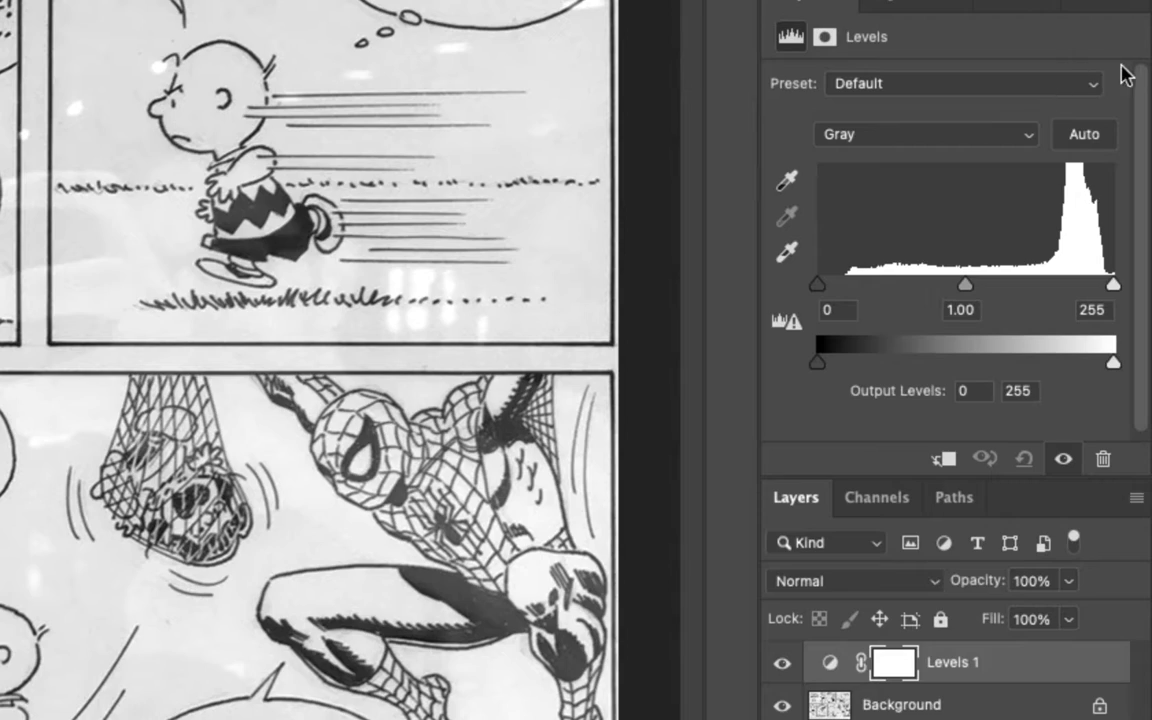
- Float the Levels properties over the artwork and set the input black point to 80 and the white point to 185
left_click_drag(787, 3, 2, 200)
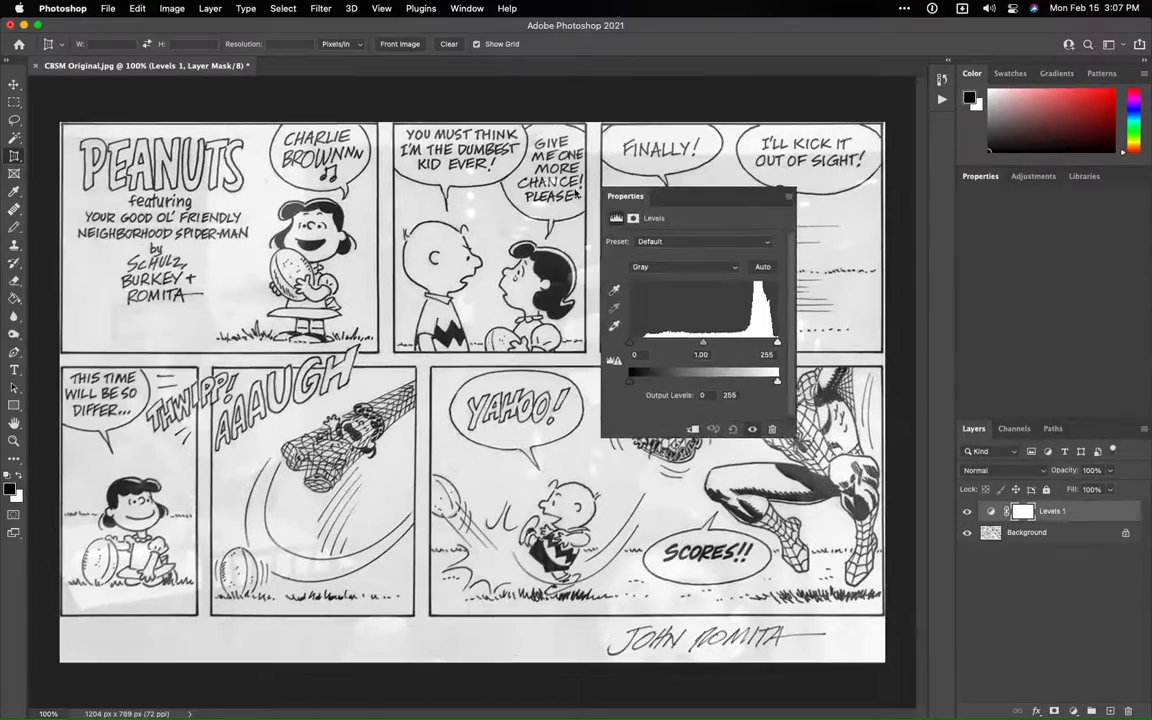
left_click_drag(617, 245, 329, 304)
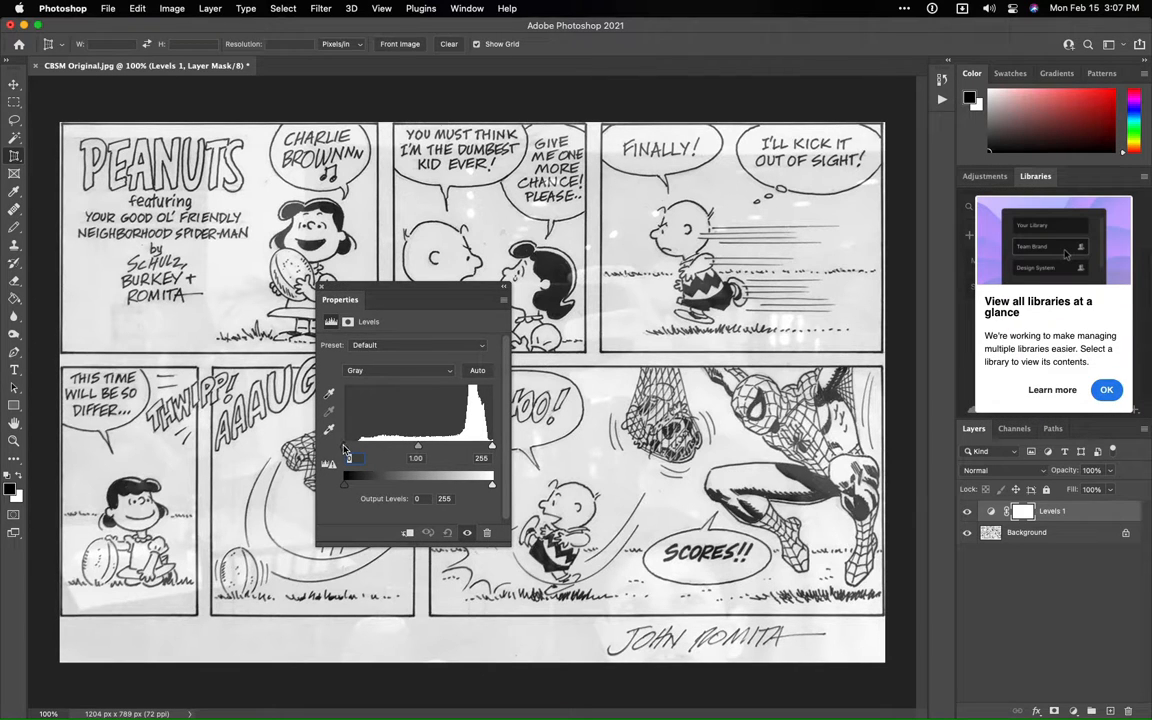
left_click_drag(343, 448, 358, 448)
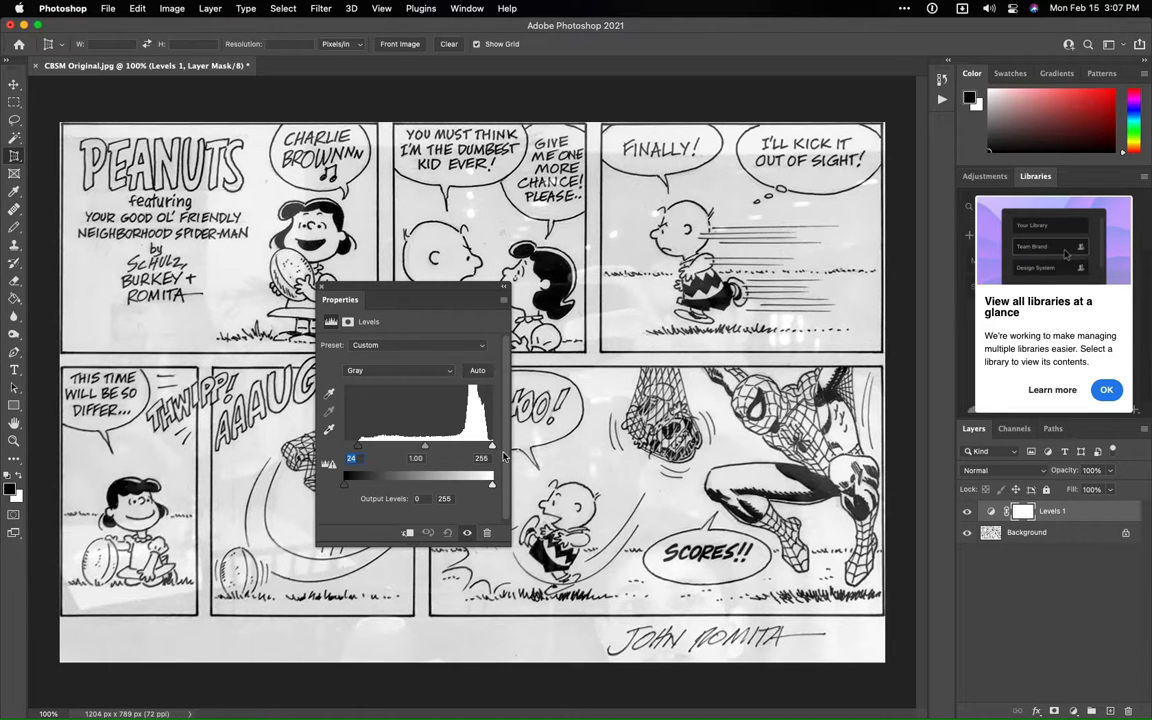
left_click_drag(491, 448, 489, 448)
left_click_drag(432, 288, 684, 292)
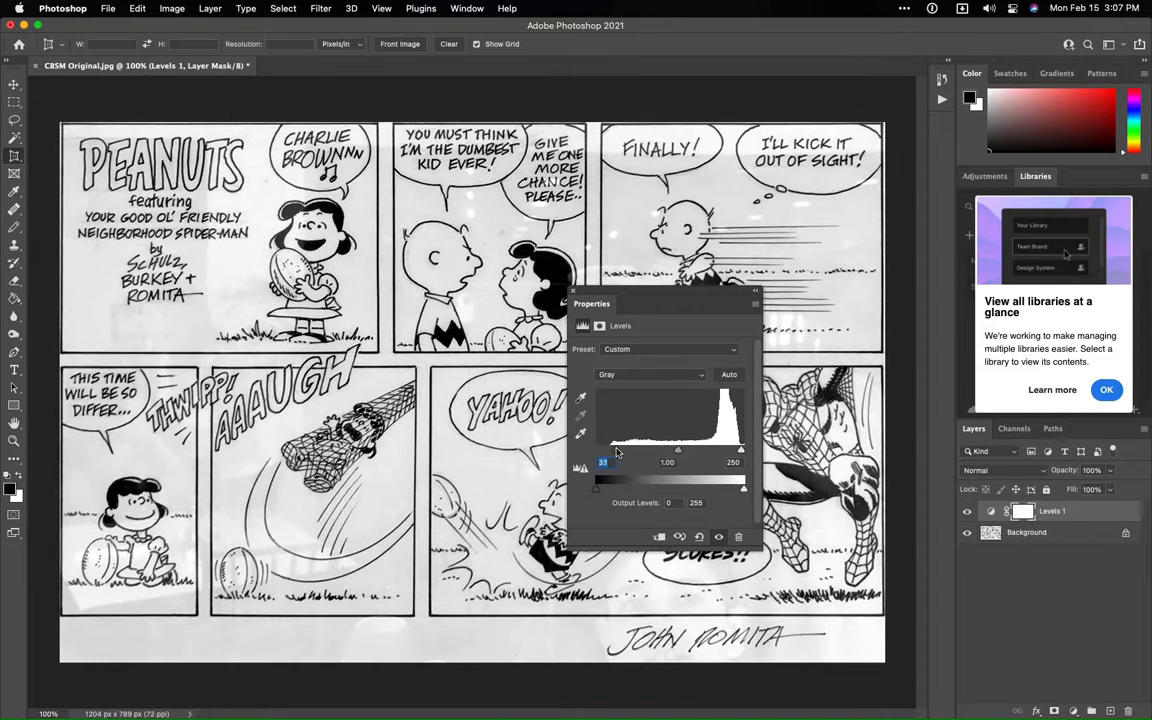
left_click_drag(610, 450, 640, 452)
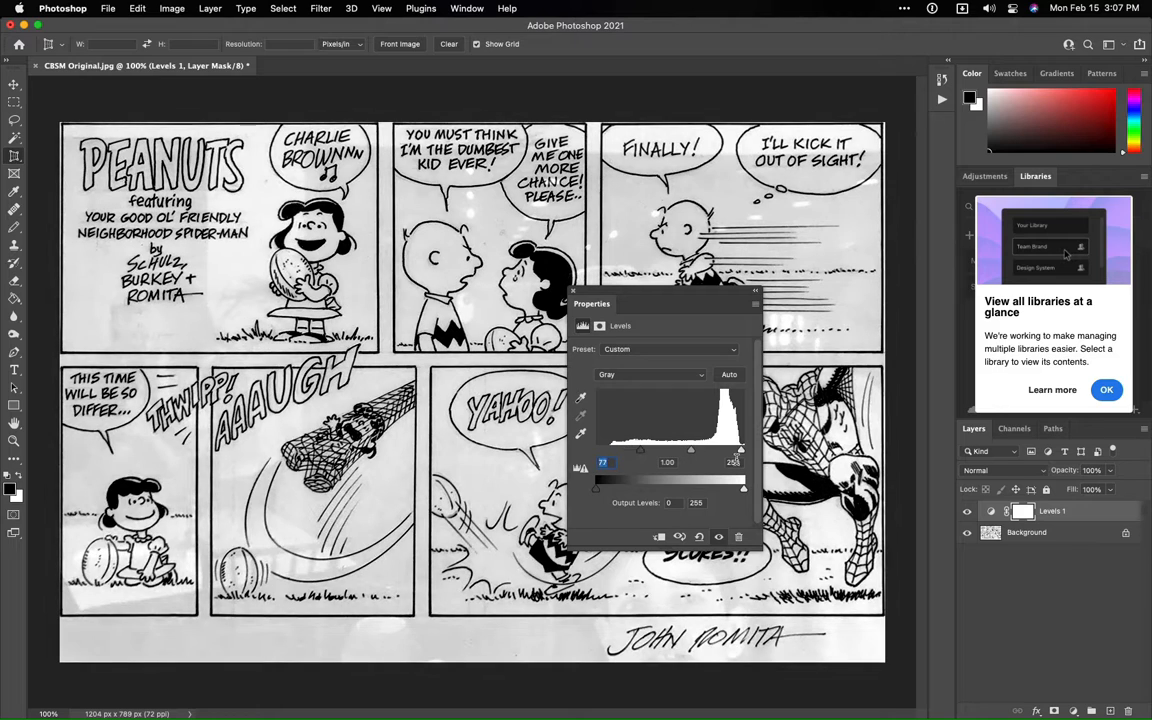
left_click_drag(745, 453, 712, 453)
left_click_drag(641, 452, 704, 453)
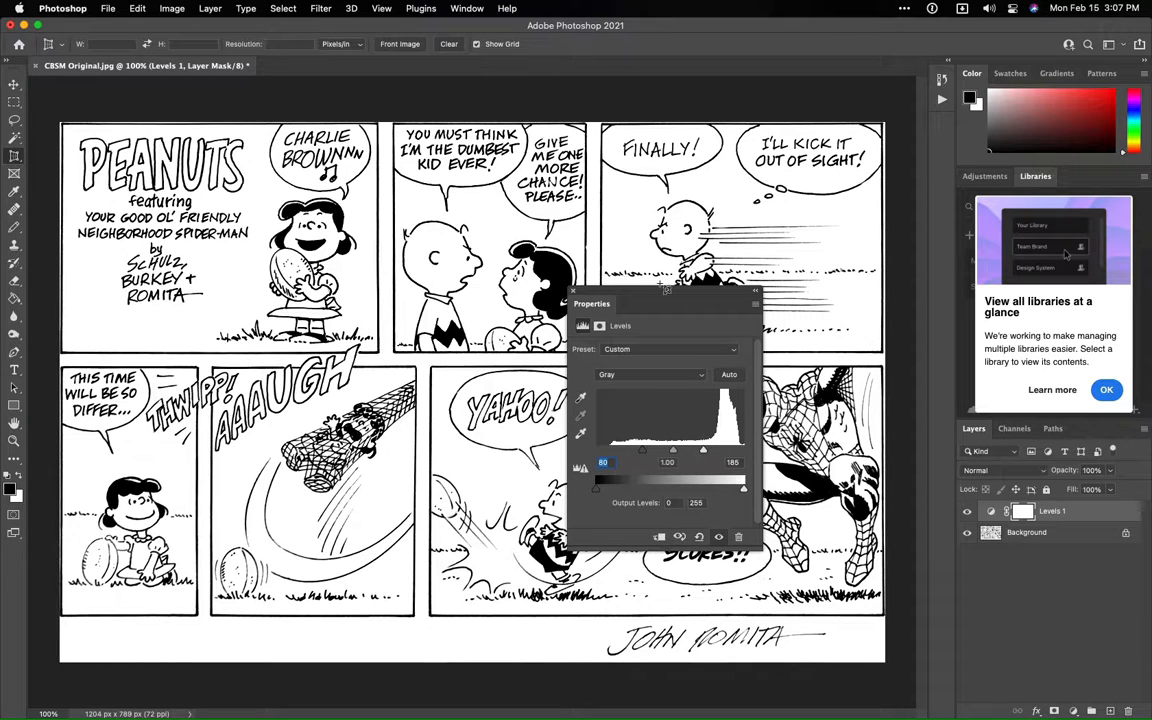
- Darken the midtones of the Levels adjustment by setting the gamma input to 0.29
left_click_drag(598, 300, 675, 121)
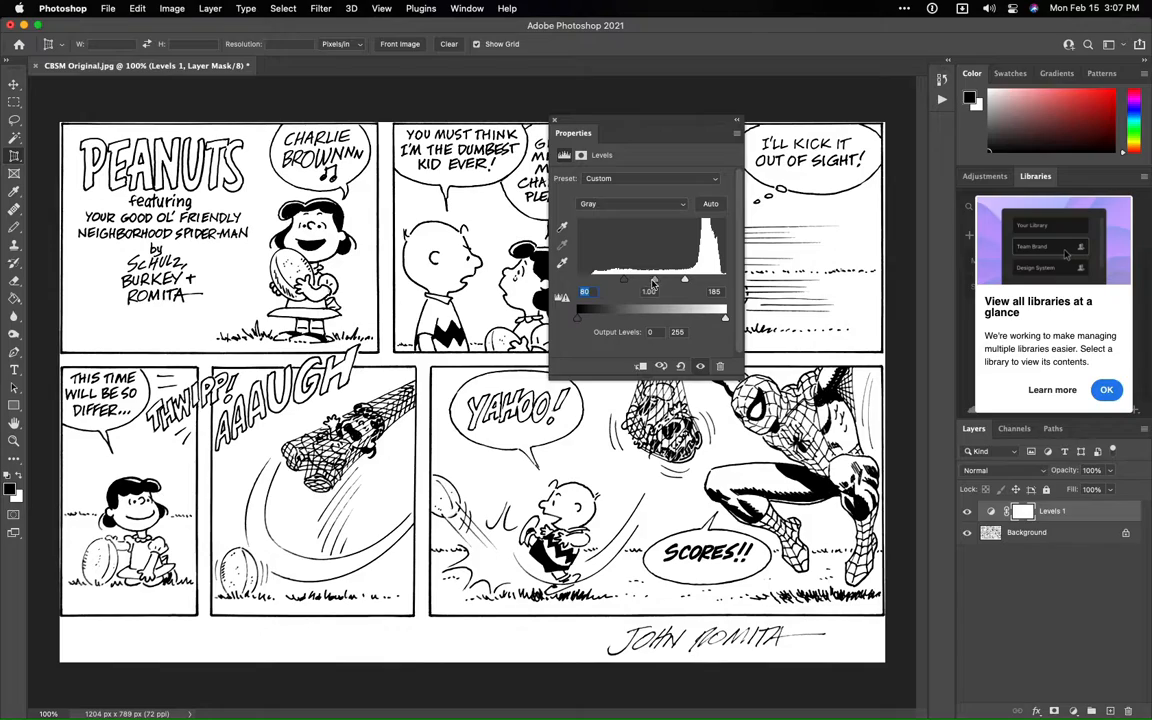
mouse_move(654, 280)
left_mouse_down()
mouse_move(639, 281)
mouse_move(660, 284)
left_mouse_up()
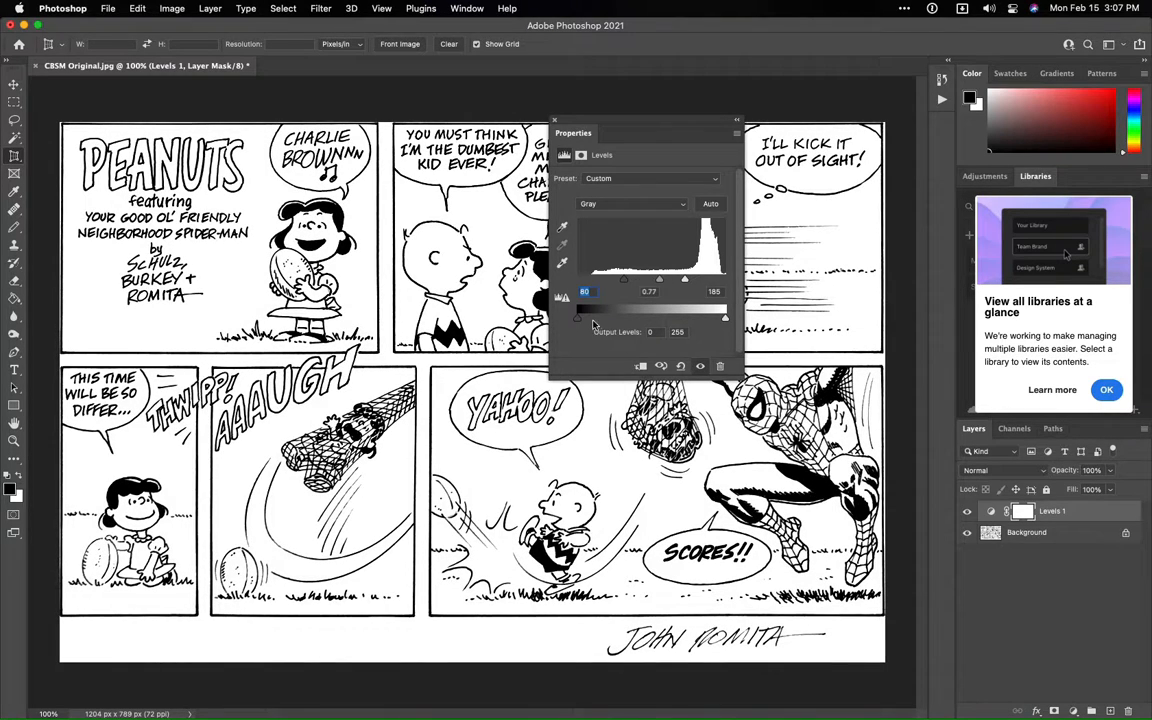
left_click_drag(660, 281, 657, 282)
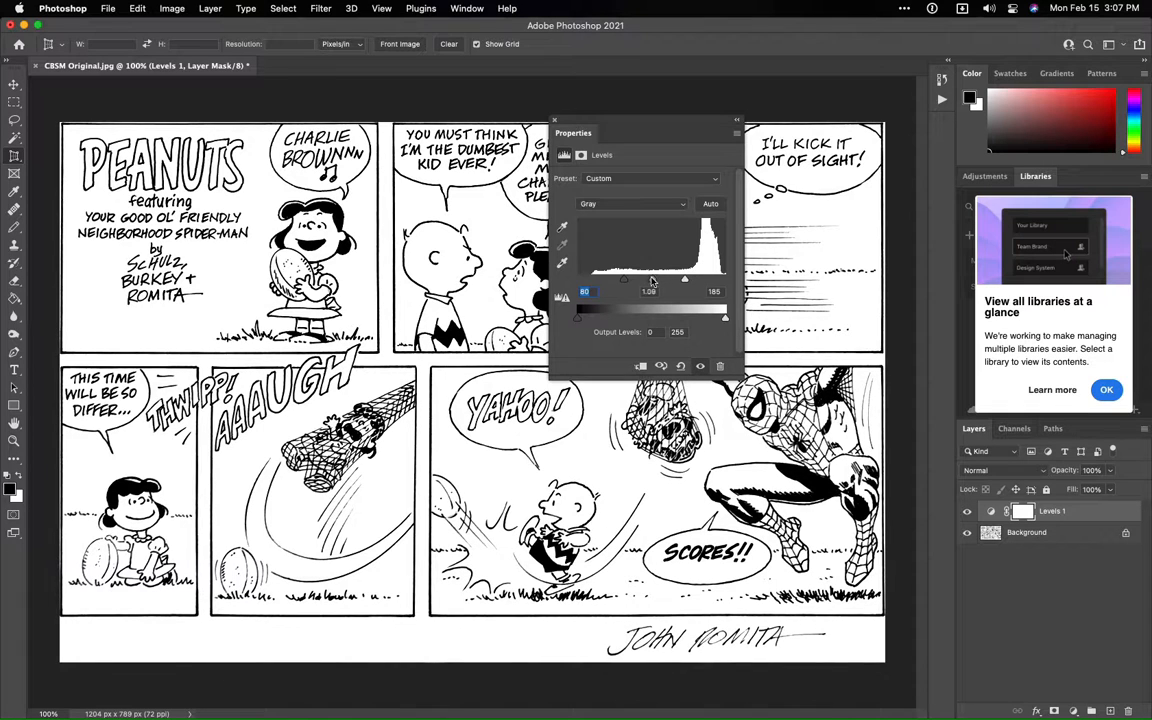
left_click_drag(657, 282, 674, 283)
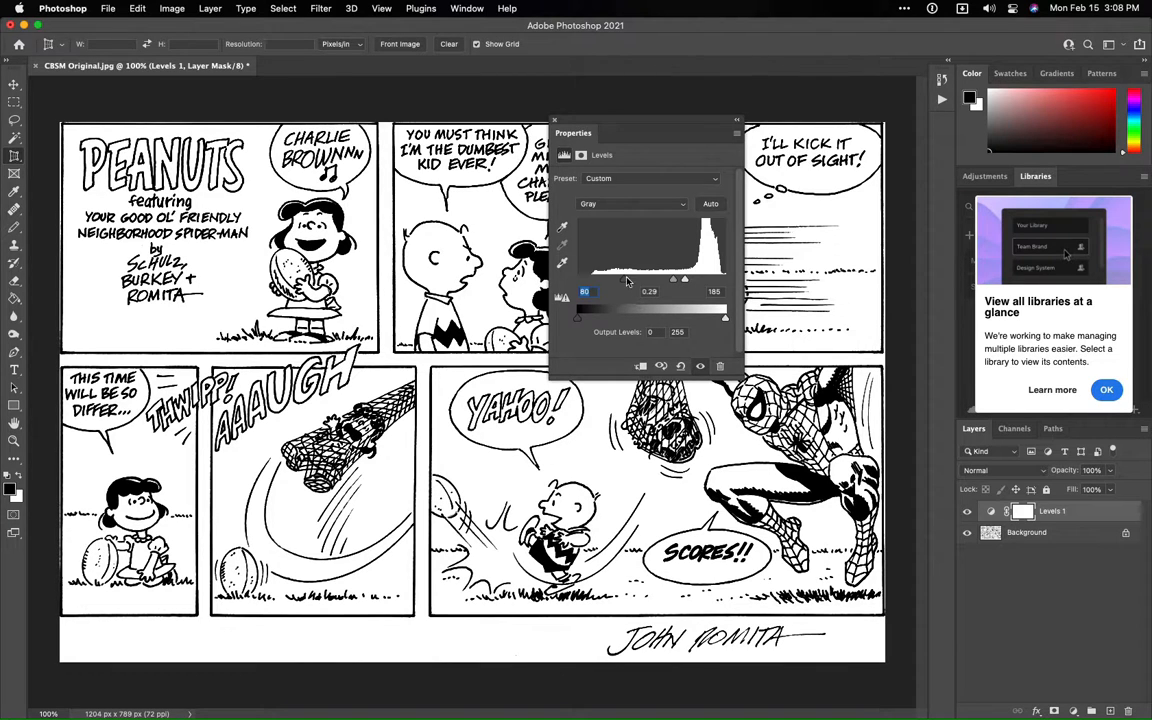
- Raise the Levels input black point to 90 and dock the floating properties back beside Libraries
mouse_move(625, 280)
left_mouse_down()
mouse_move(684, 283)
mouse_move(629, 286)
left_mouse_up()
left_click_drag(568, 126, 588, 124)
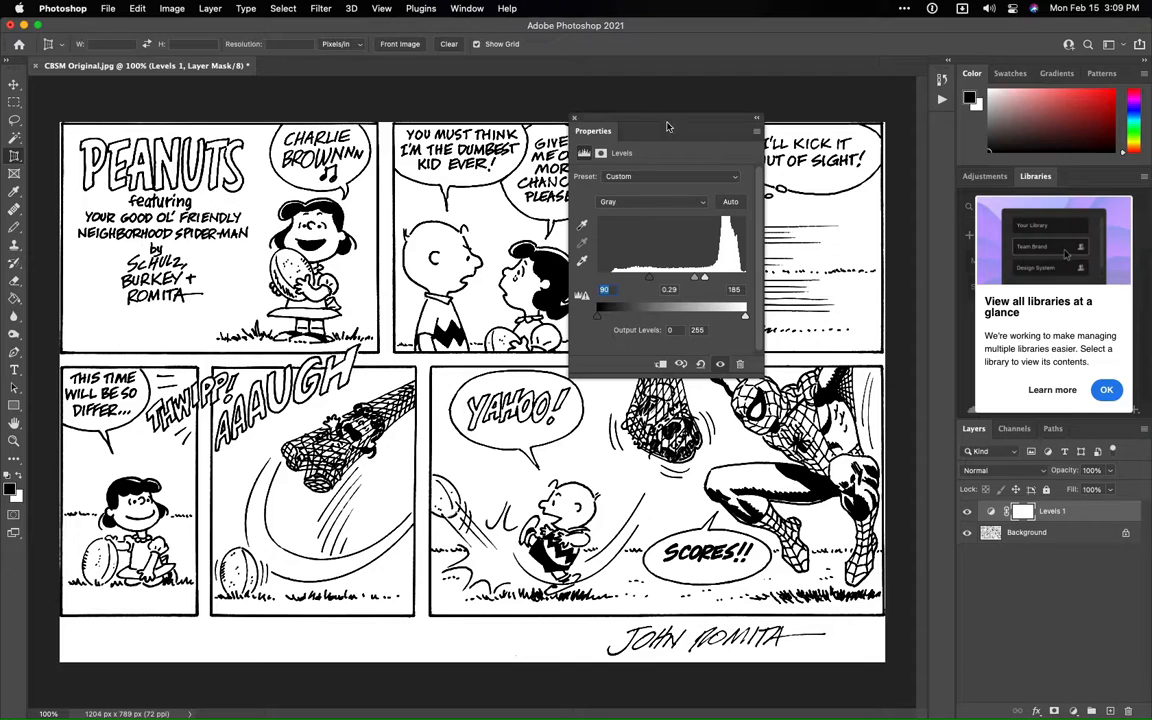
left_click_drag(611, 136, 1080, 186)
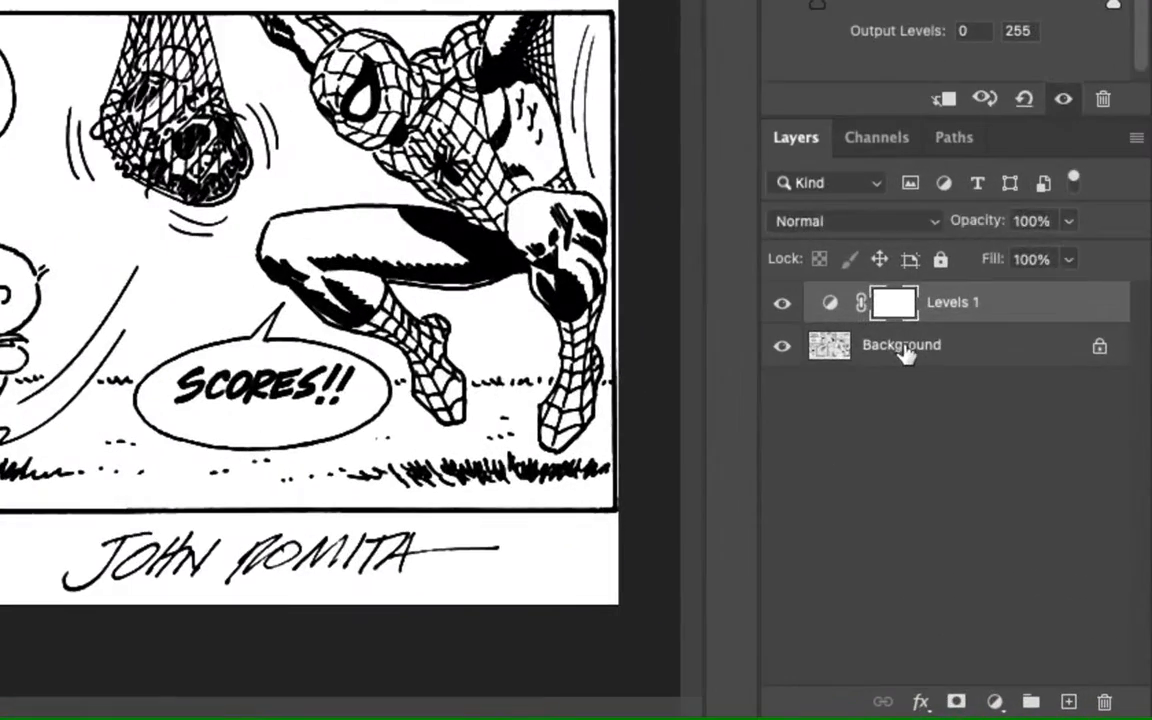
- Merge the Levels 1 adjustment layer with the Background layer
left_click(1028, 534, "shift")
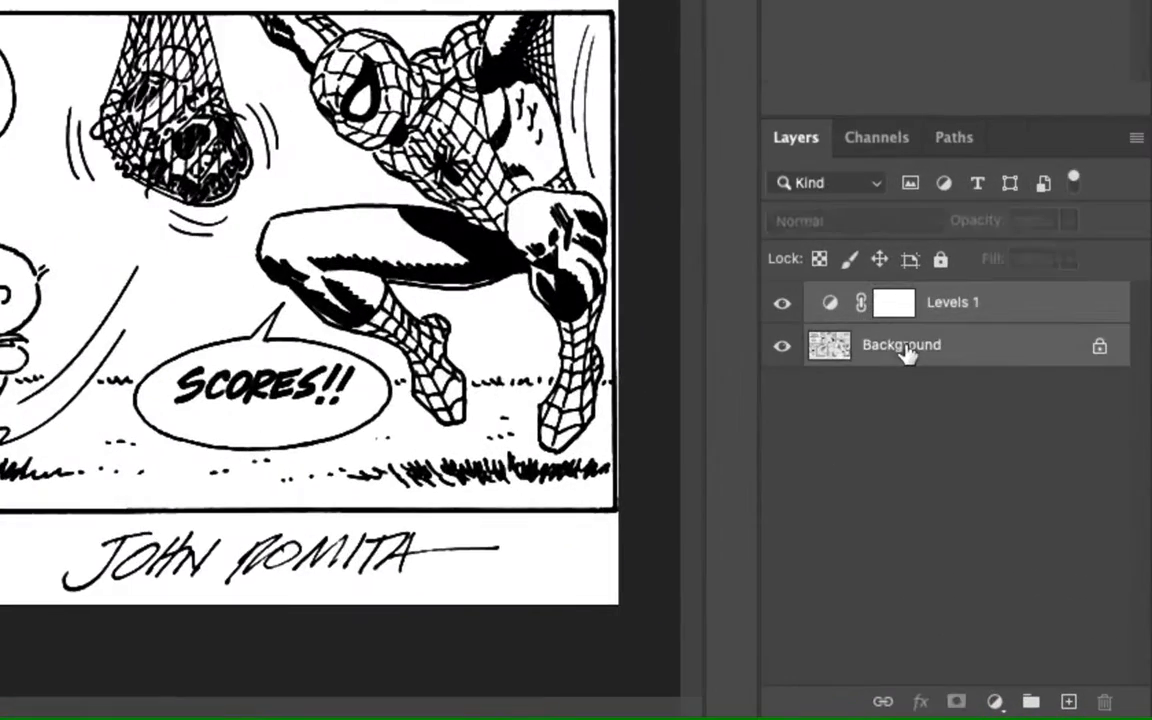
right_click(966, 345)
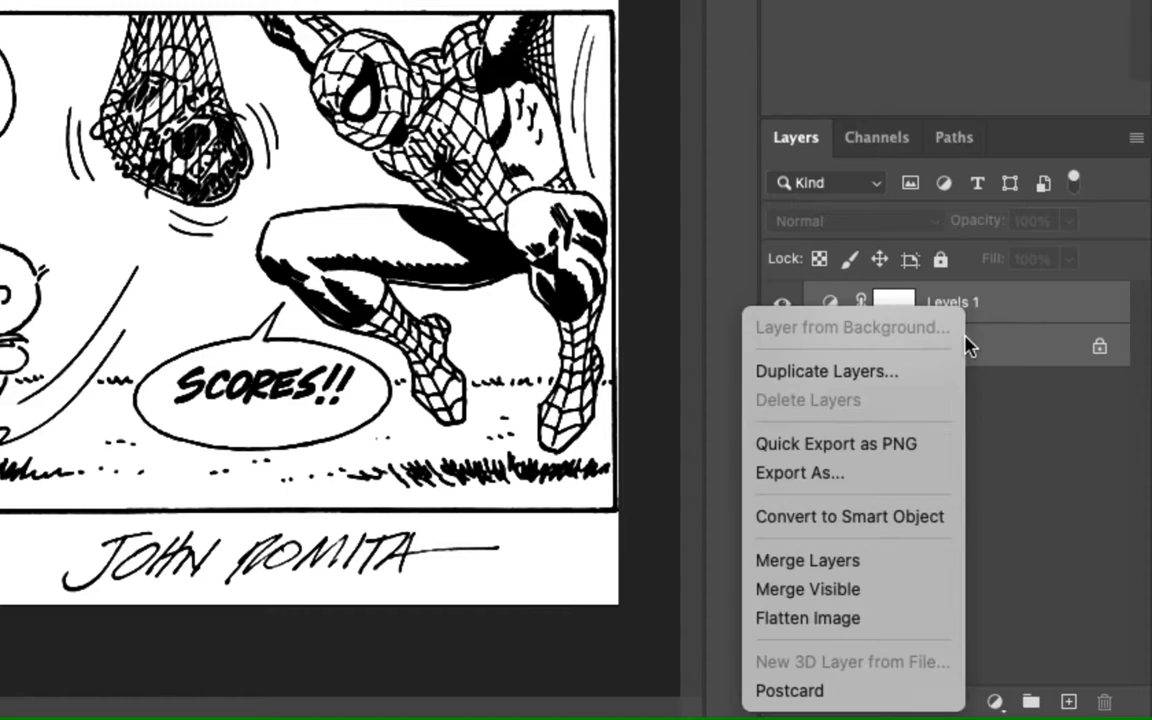
left_click(866, 566)
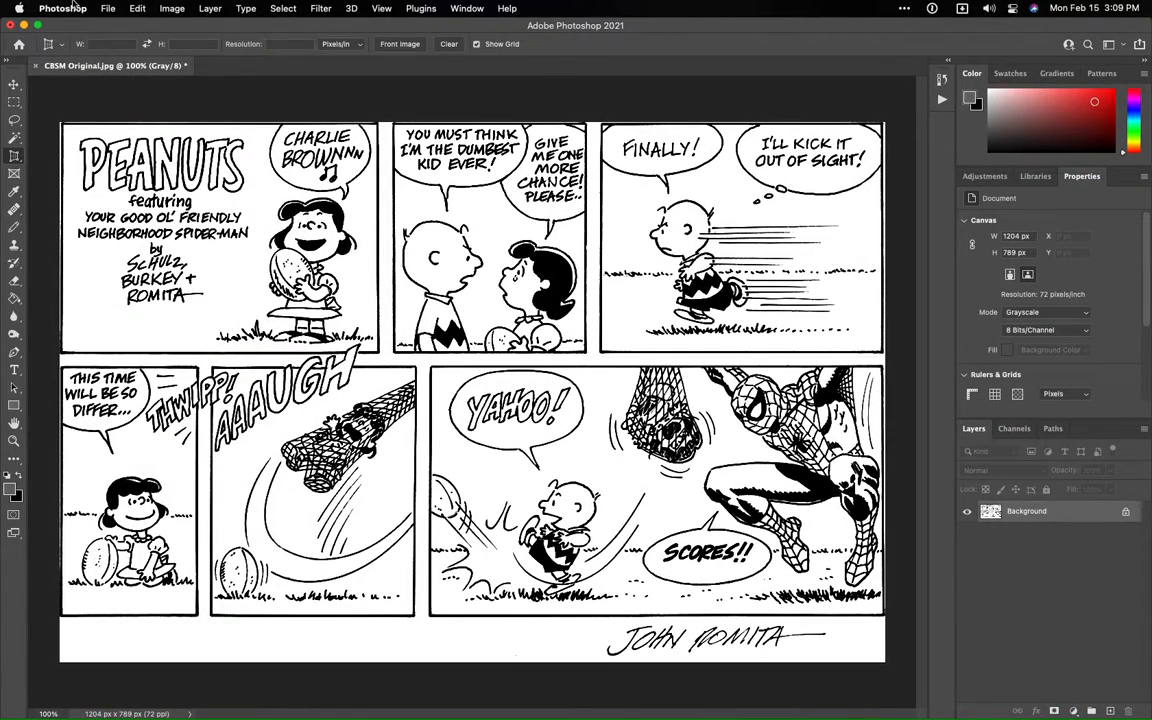
- Restore the default black foreground and white background colors, and open the Canvas Size settings
left_click(171, 9)
left_click(169, 12)
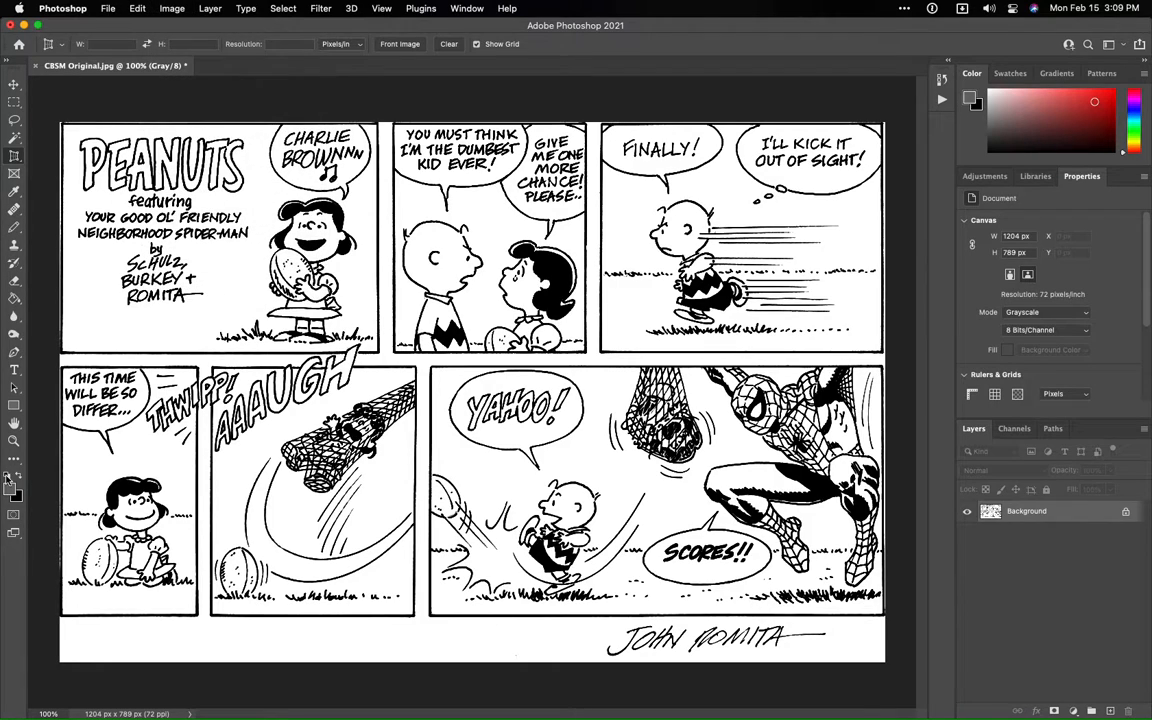
left_click(171, 10)
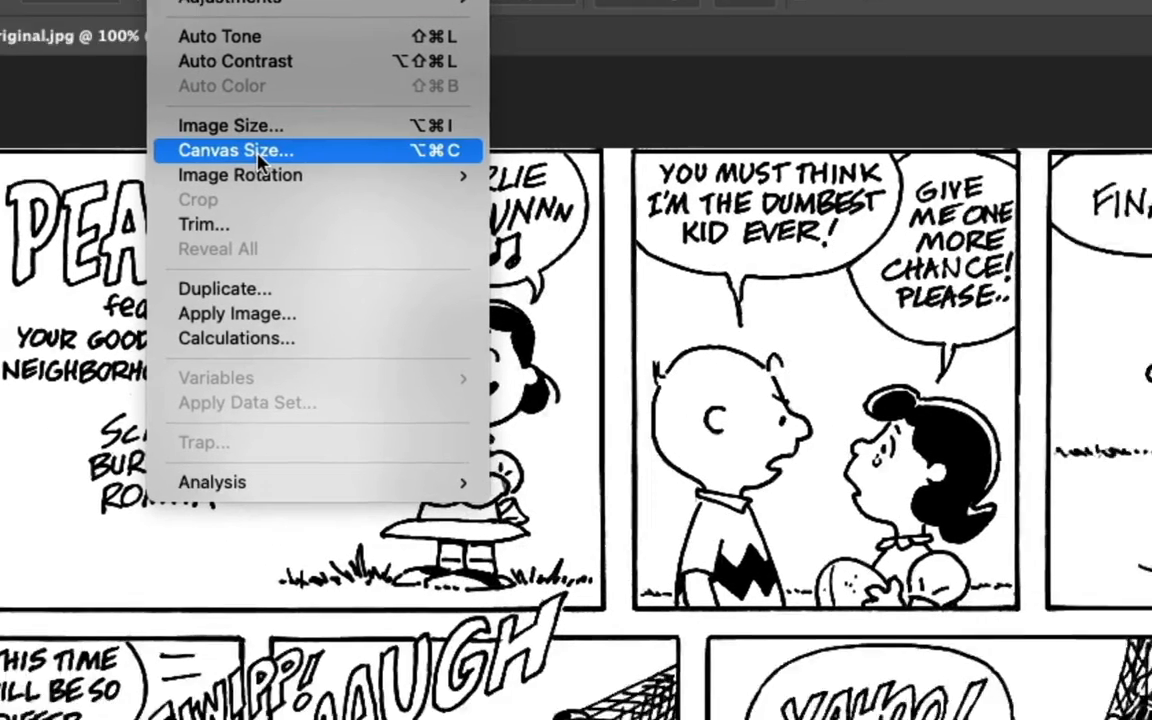
left_click(258, 157)
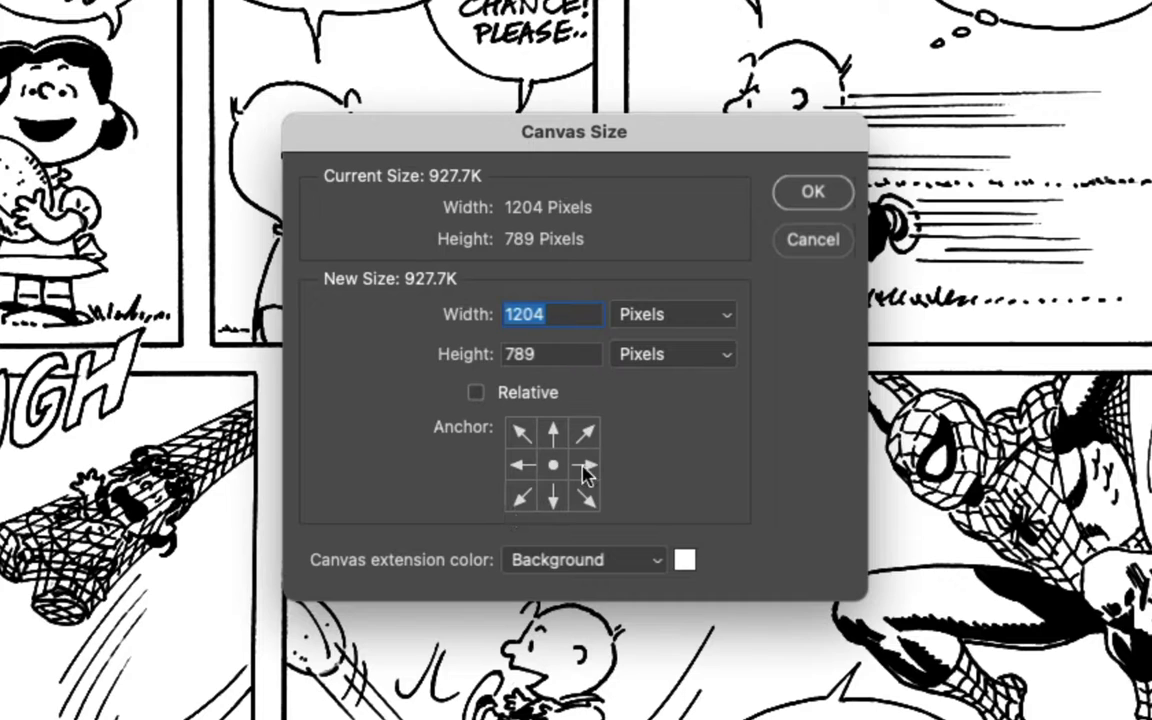
- Enlarge the canvas to 2204 by 1100 pixels, anchored at bottom center, with the background color as extension
left_click(555, 508)
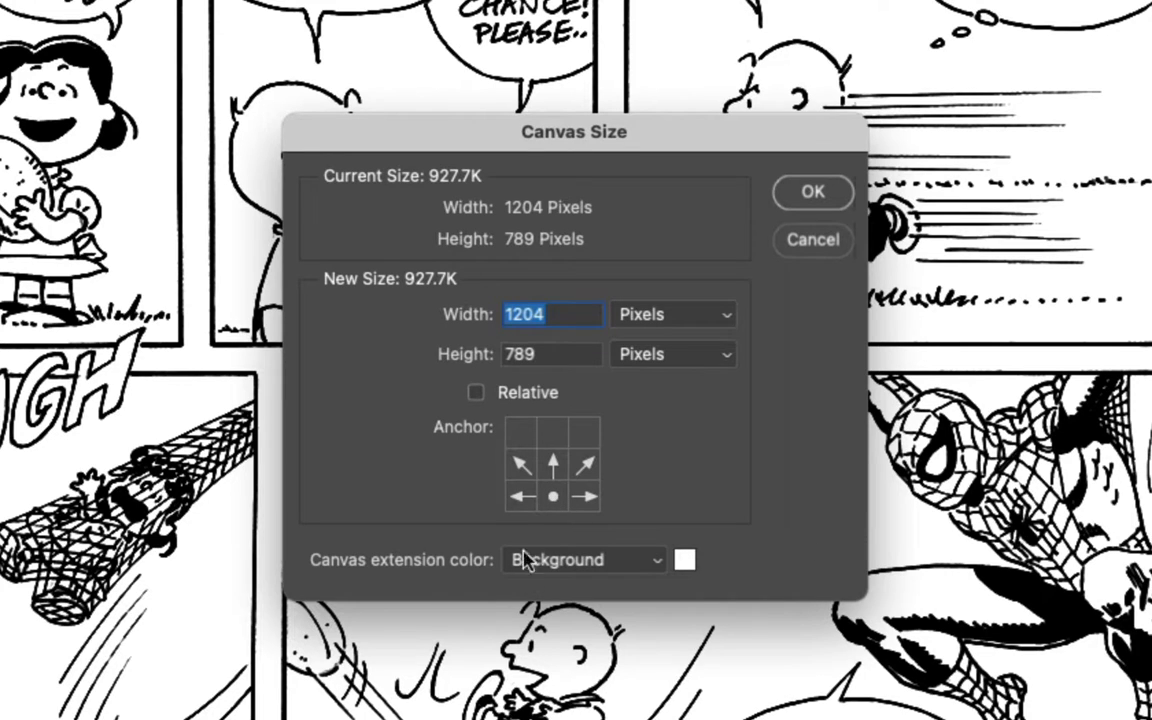
left_click(571, 352)
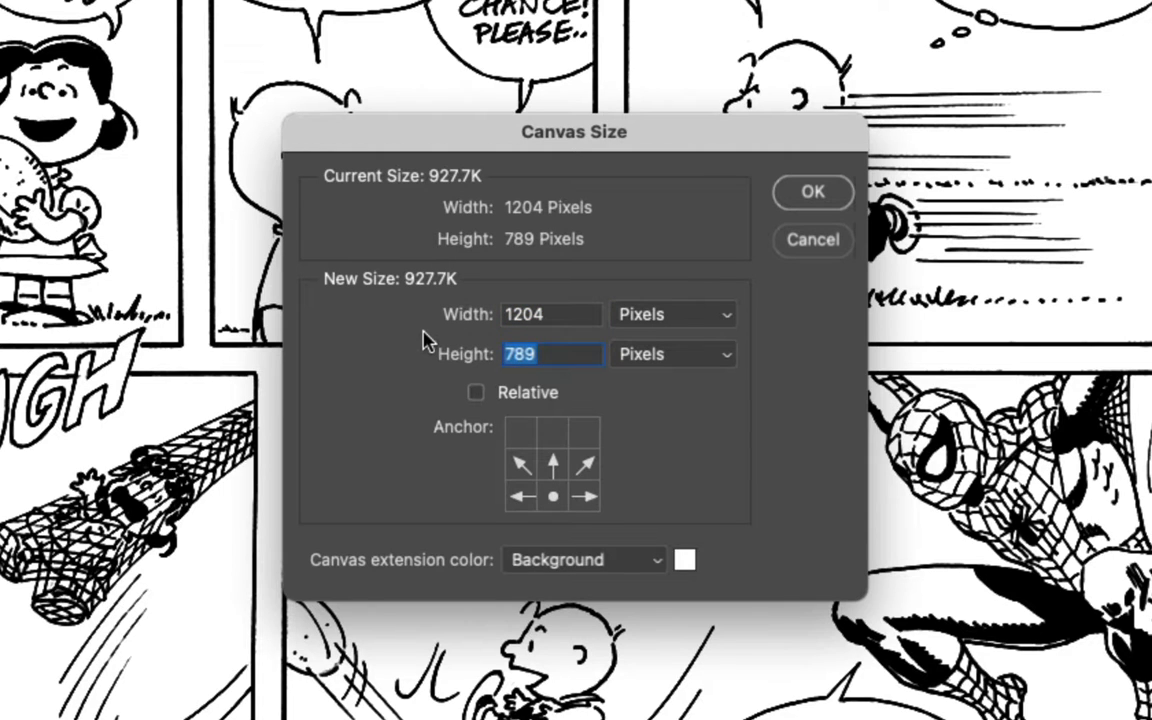
type("1")
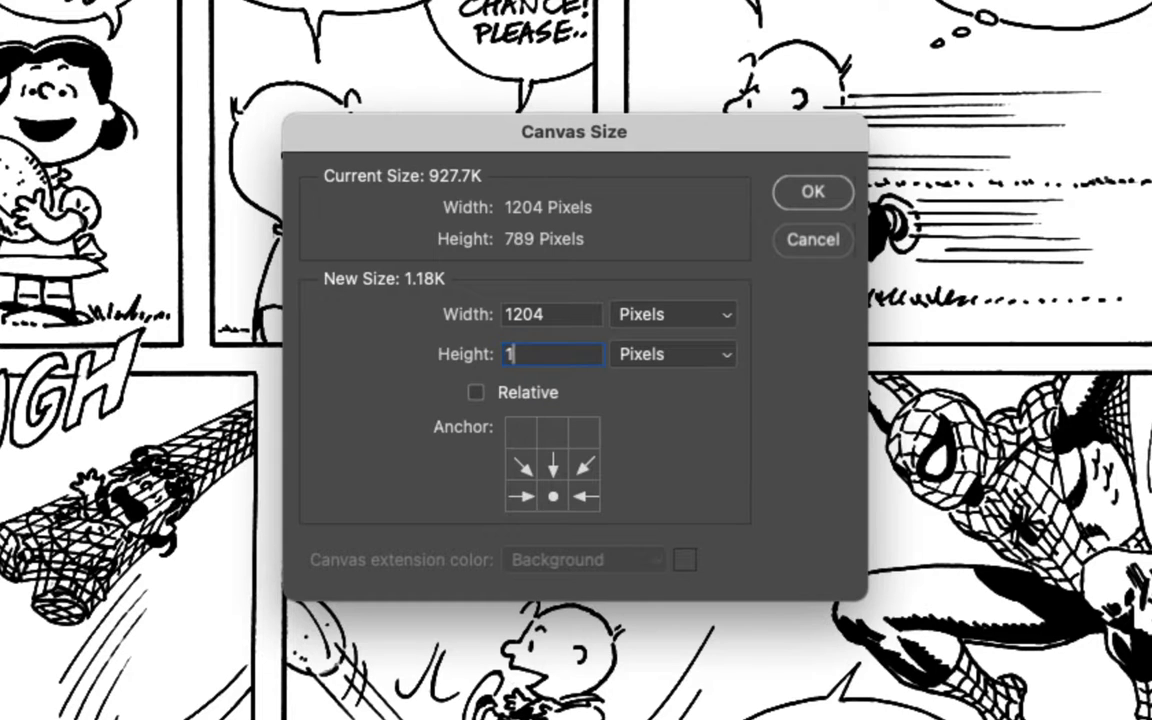
type("100")
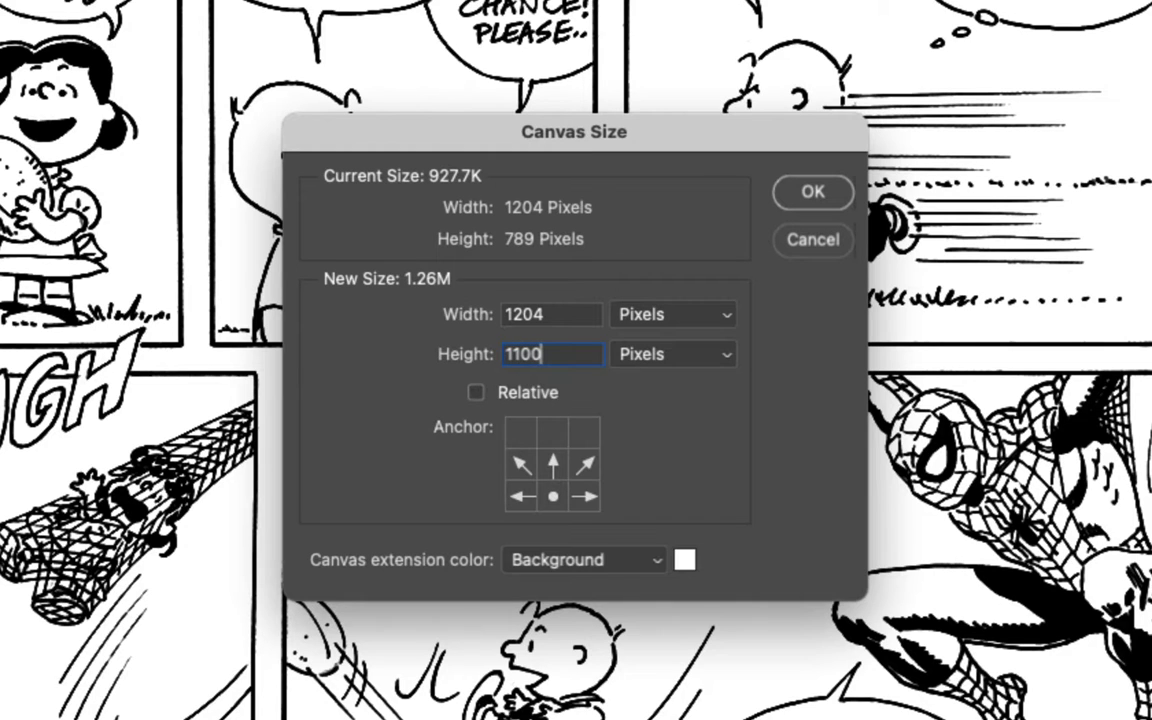
double_click(510, 314)
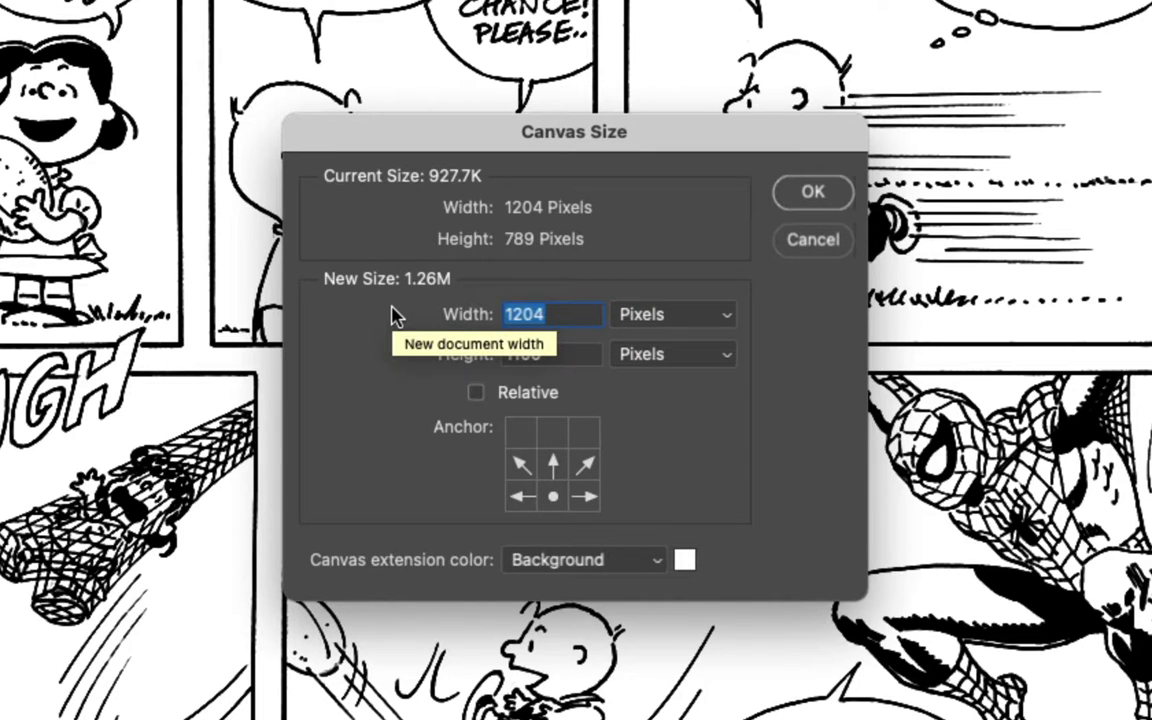
type("2204")
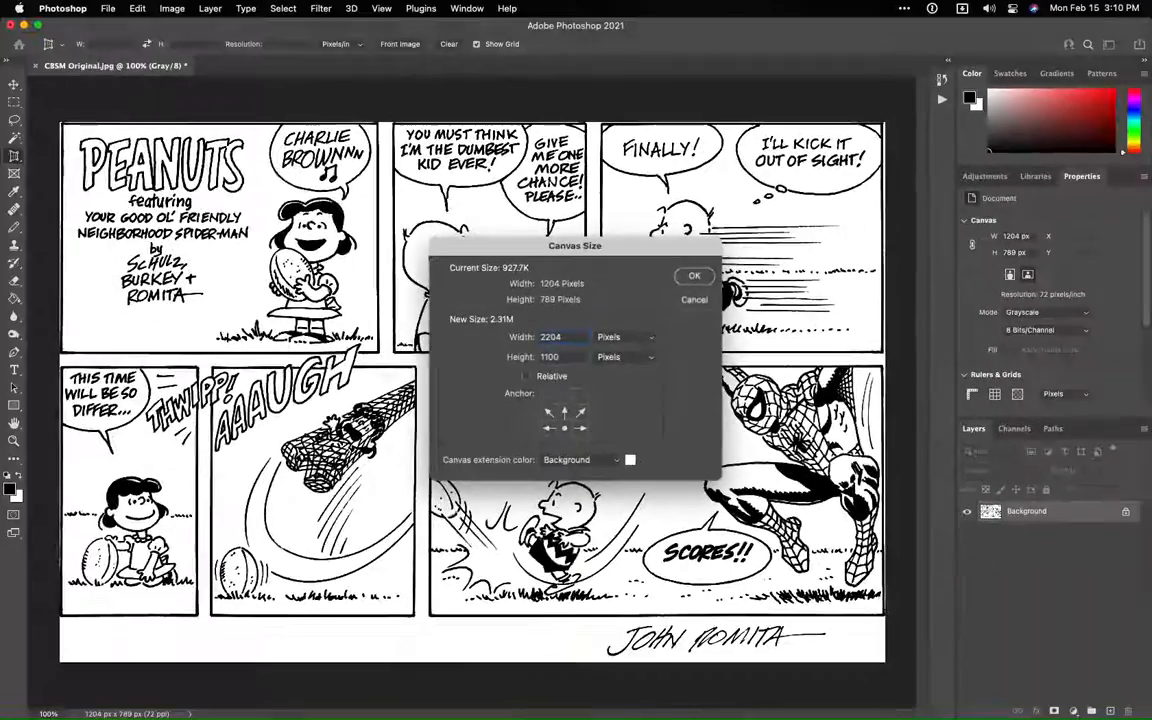
key("Return")
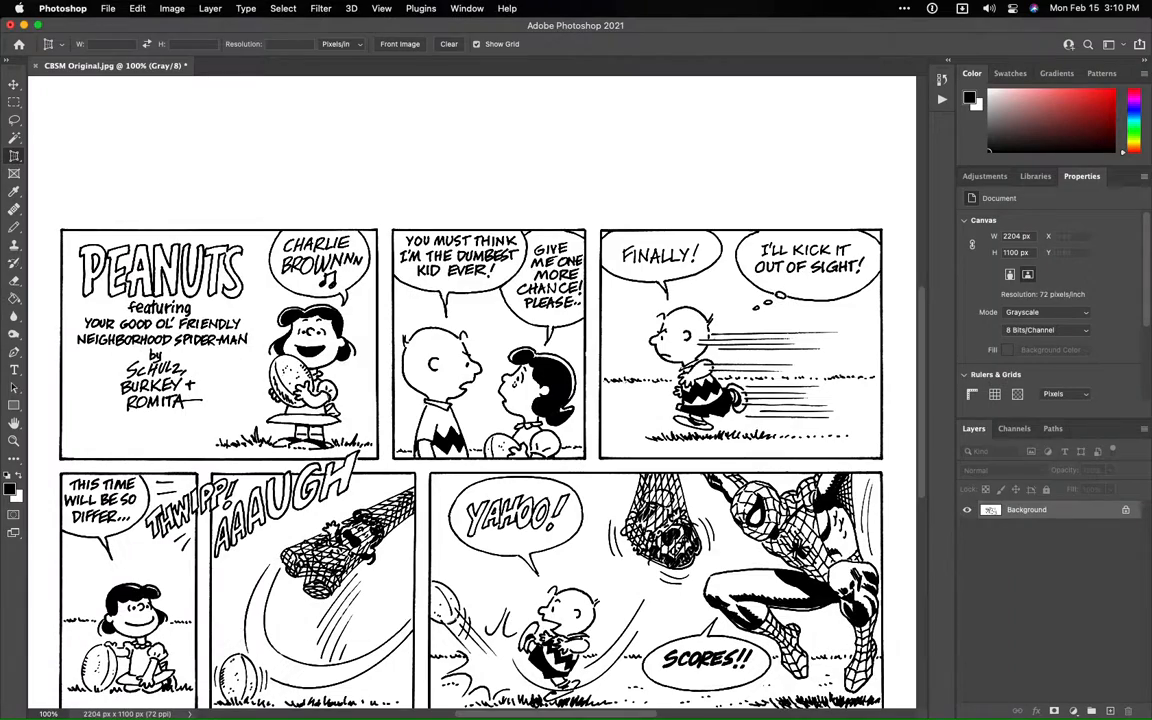
- Crop the enlarged canvas to about 1278 by 829 pixels, leaving a narrow white margin around the comic strip
key("super+minus")
key("super+minus")
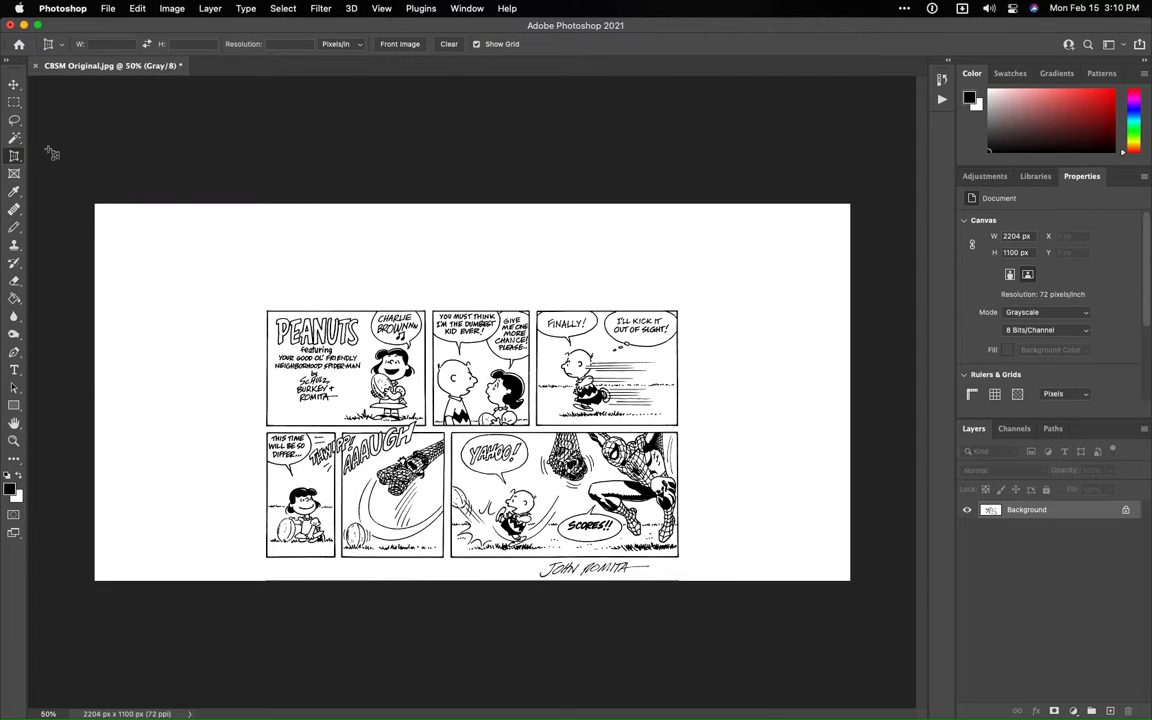
left_click(14, 155)
left_click(44, 155)
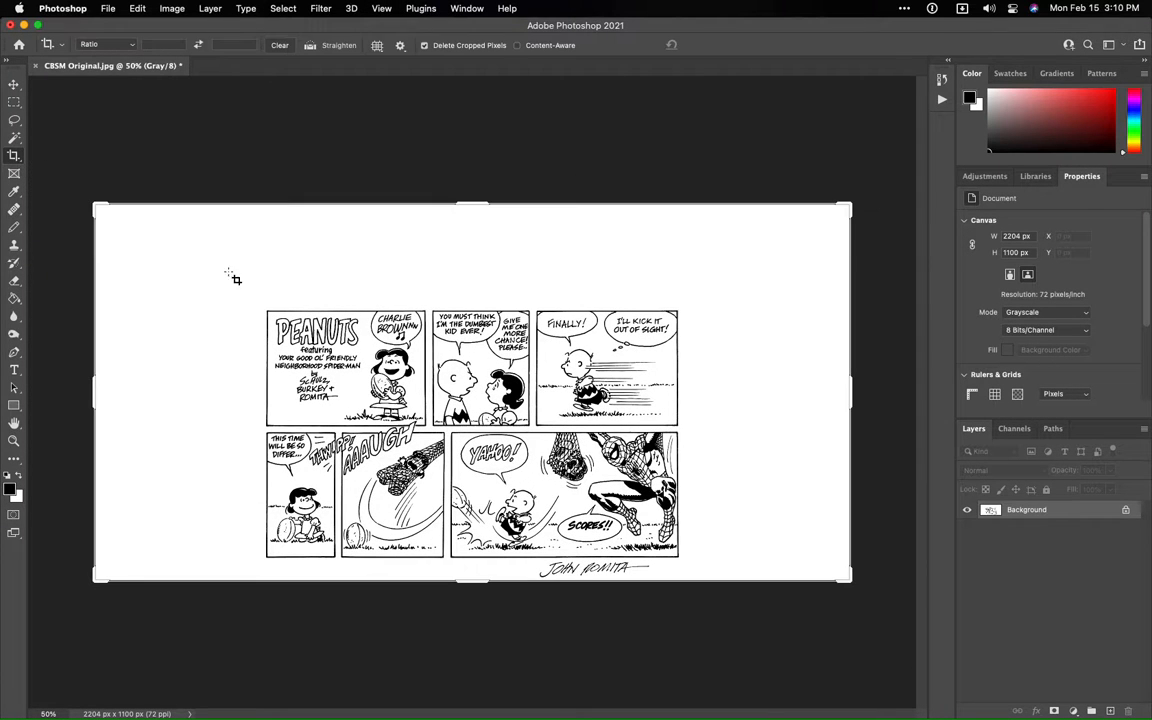
left_click_drag(152, 257, 172, 256)
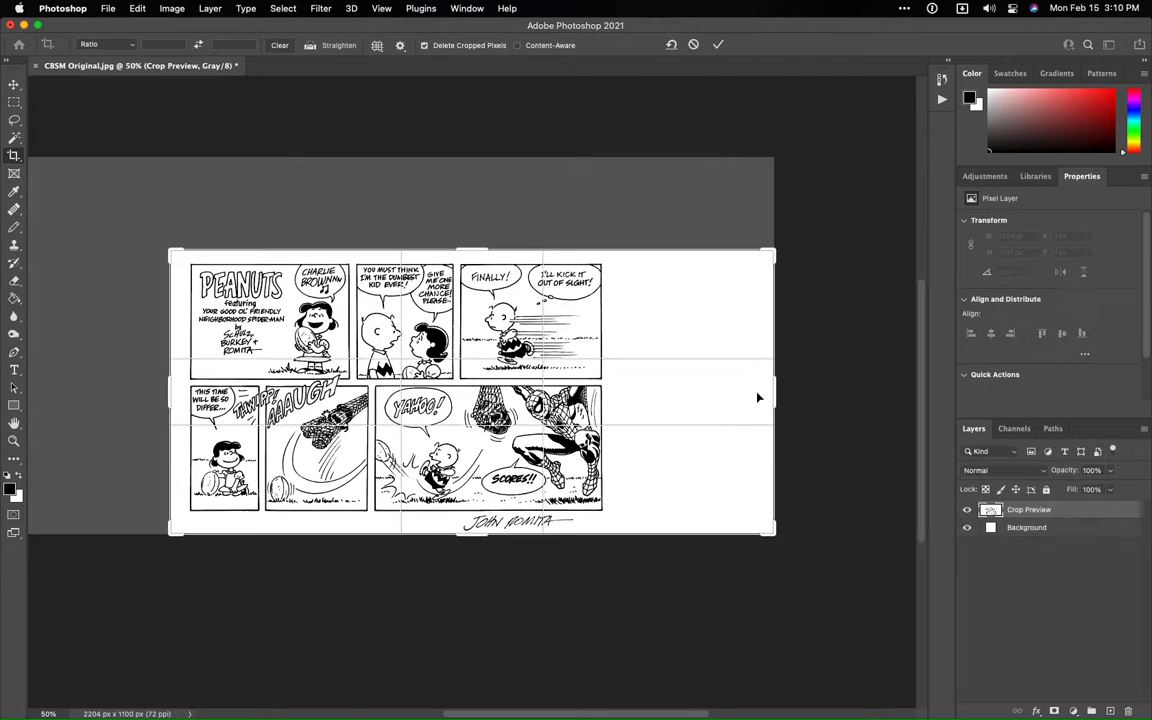
left_click_drag(770, 389, 686, 385)
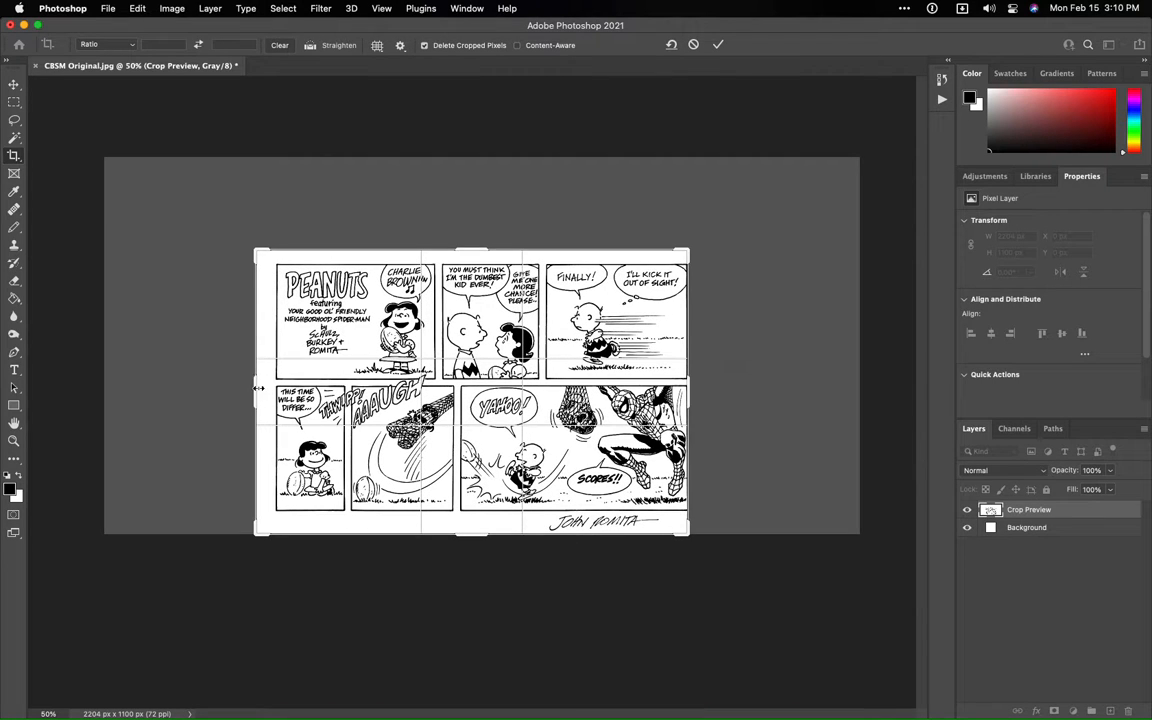
left_click_drag(258, 388, 255, 387)
key("Return")
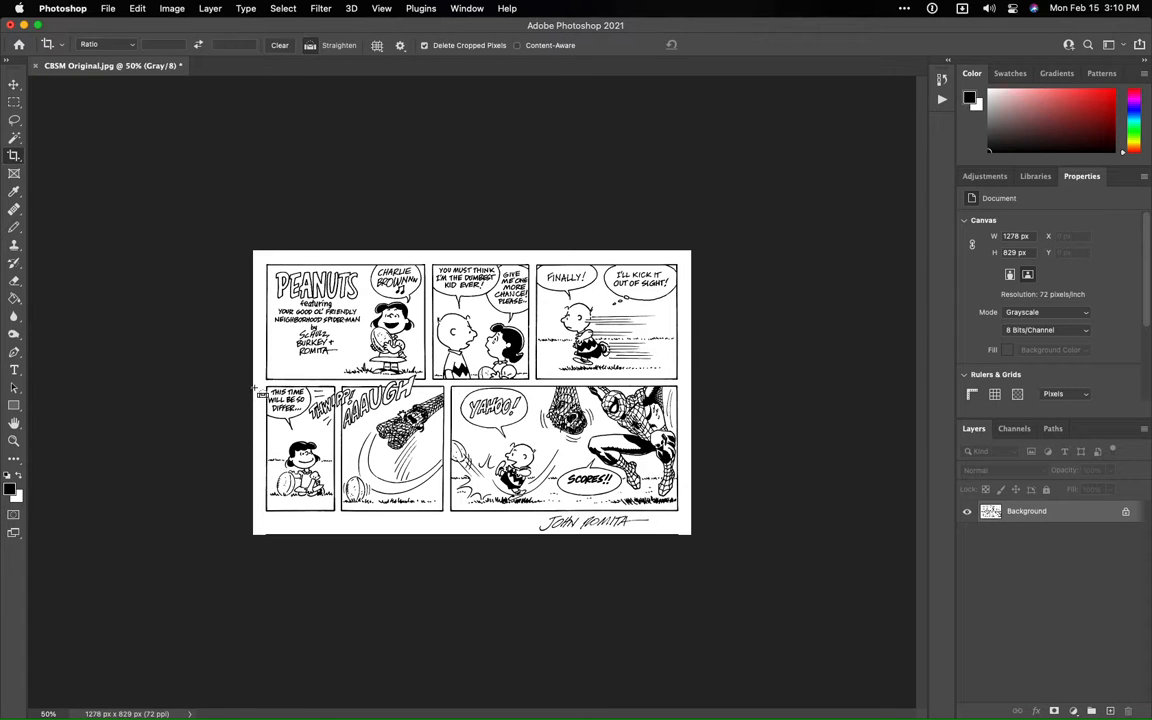
- Save CBSM Original.jpg with JPEG quality 10 (Maximum) and the Progressive format with 3 scans
key("super+s")
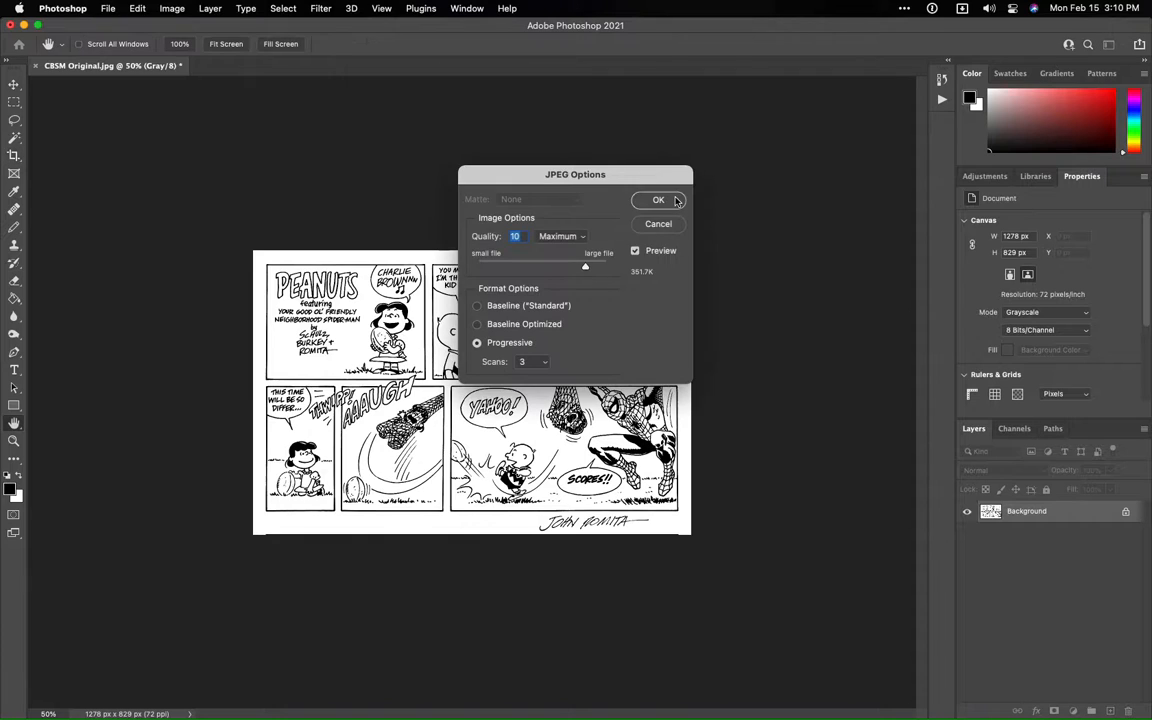
left_click(675, 199)
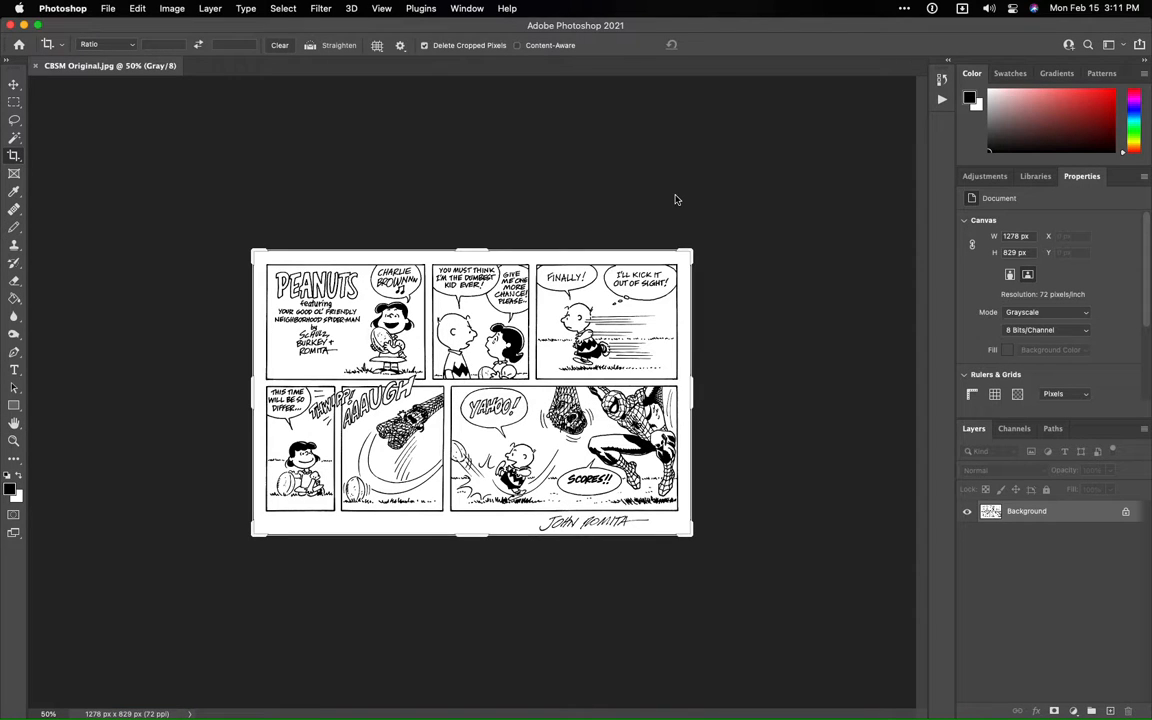